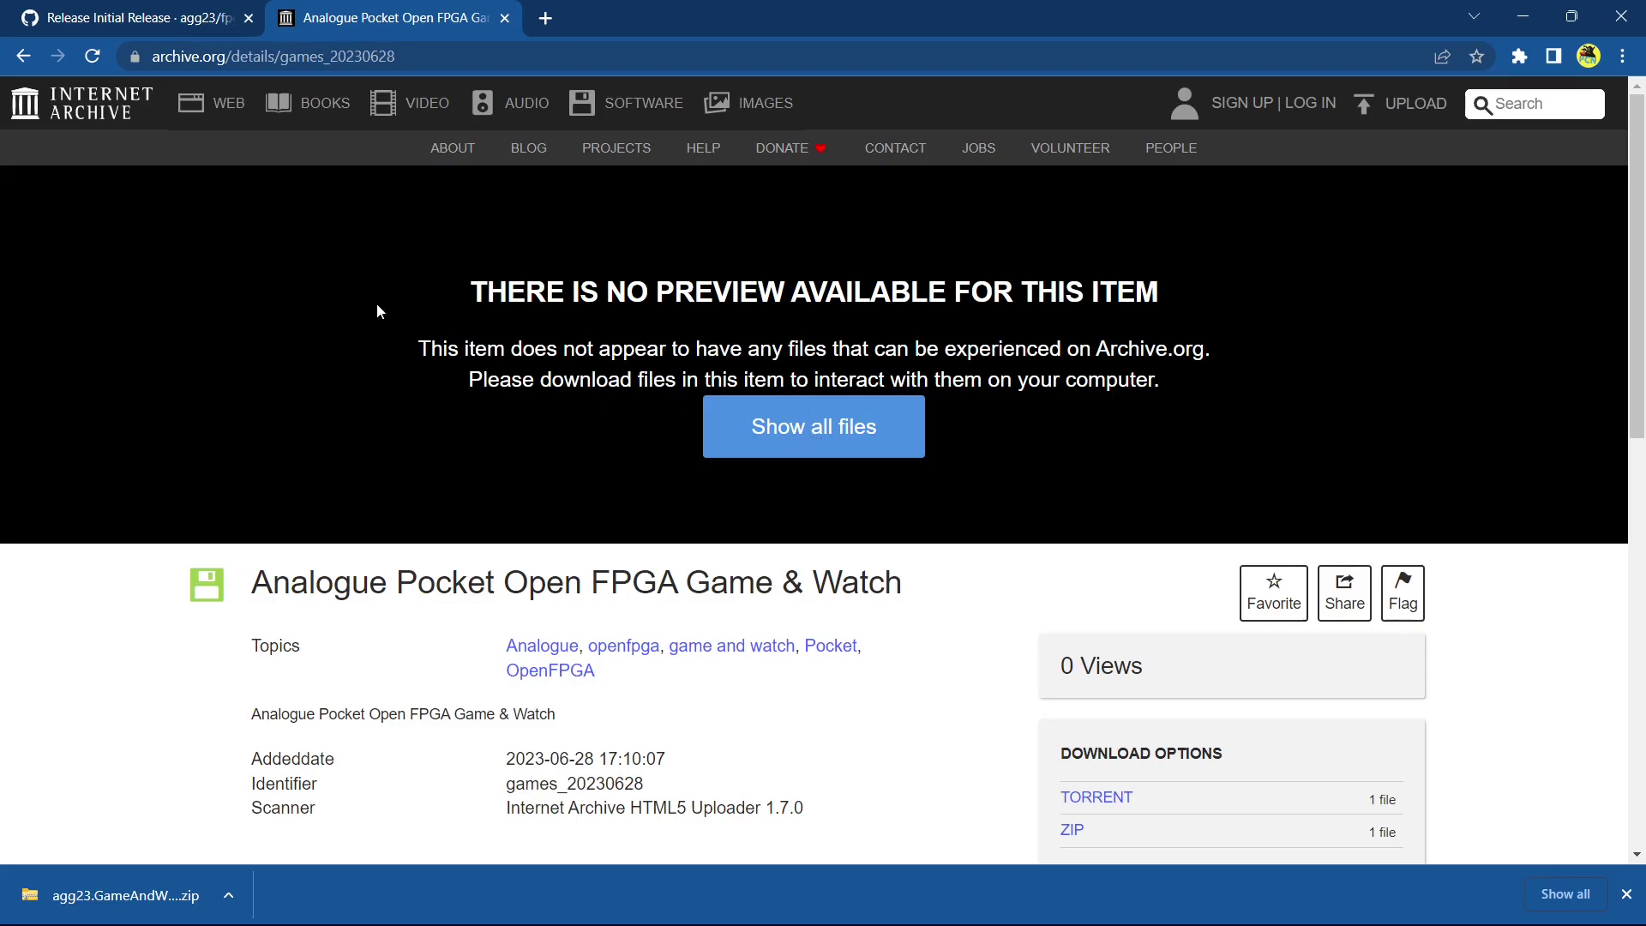
- Examine the Analogue Pocket Open FPGA Game & Watch item page on the Internet Archive, including its download options and similar items
scroll(377, 302, down, 1)
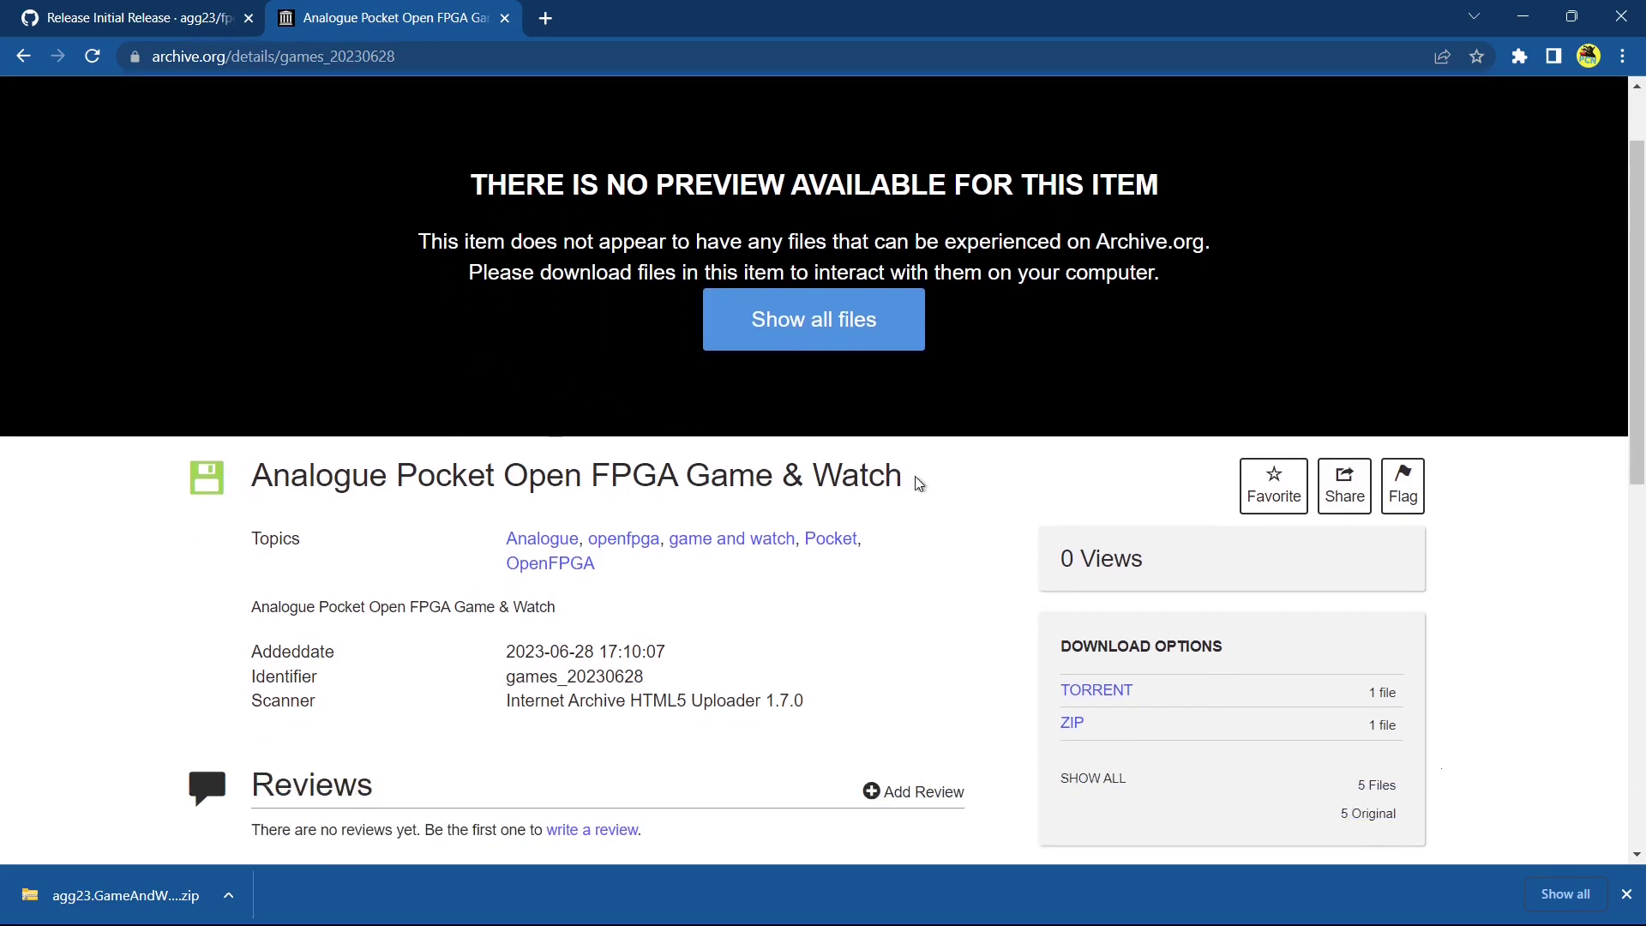
scroll(941, 478, down, 2)
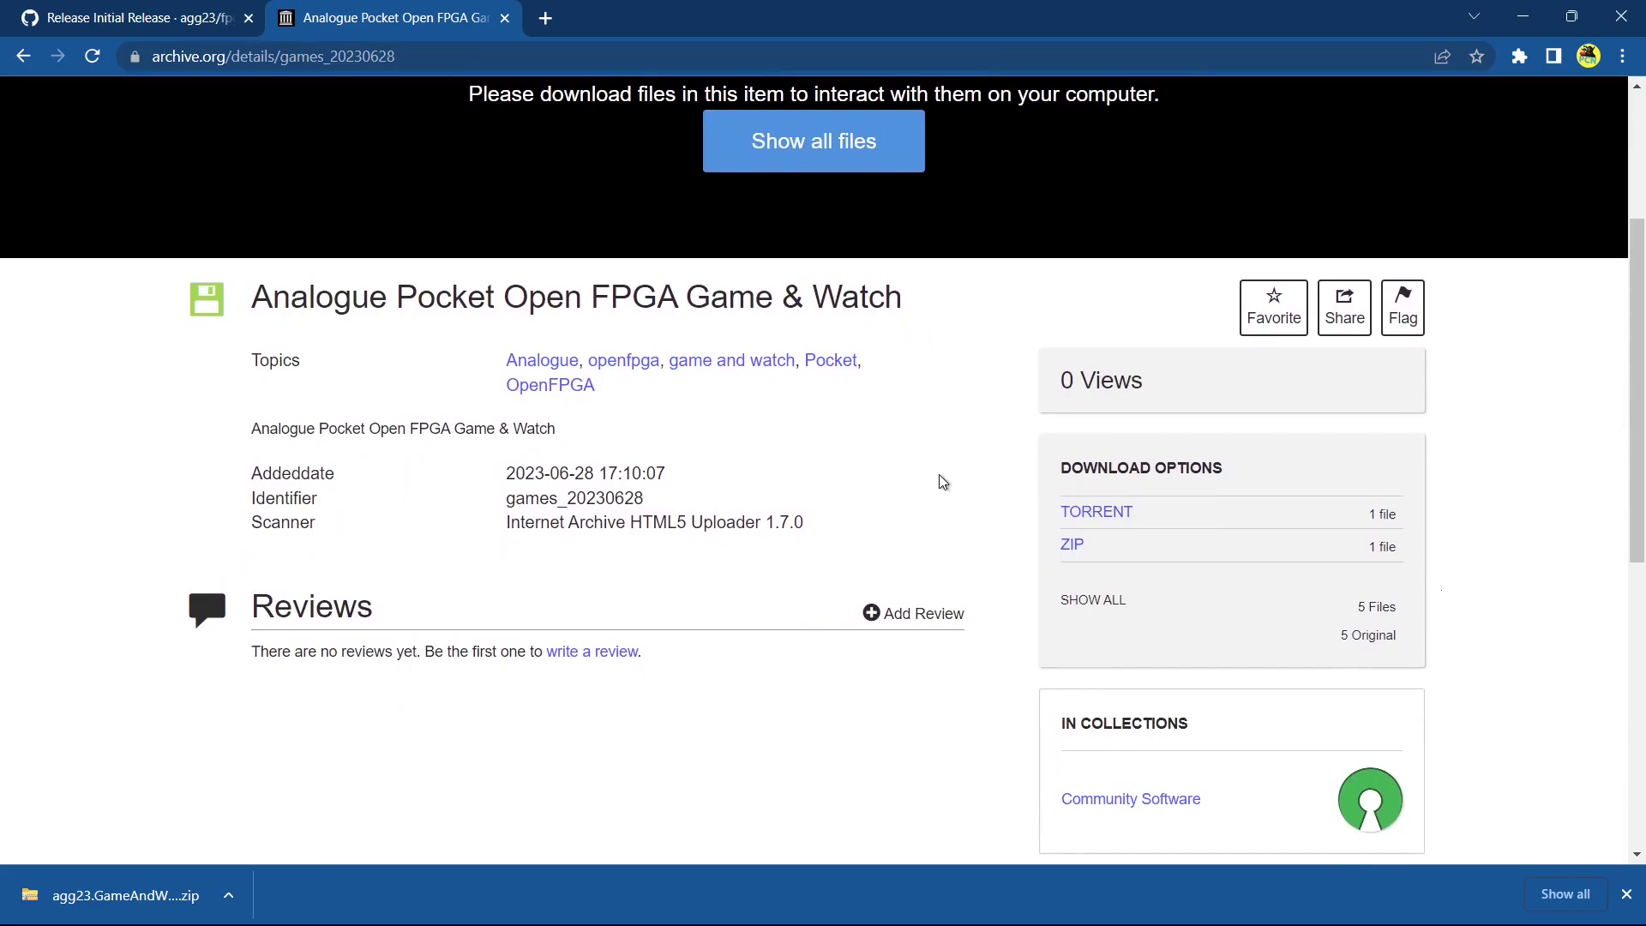
scroll(940, 476, down, 3)
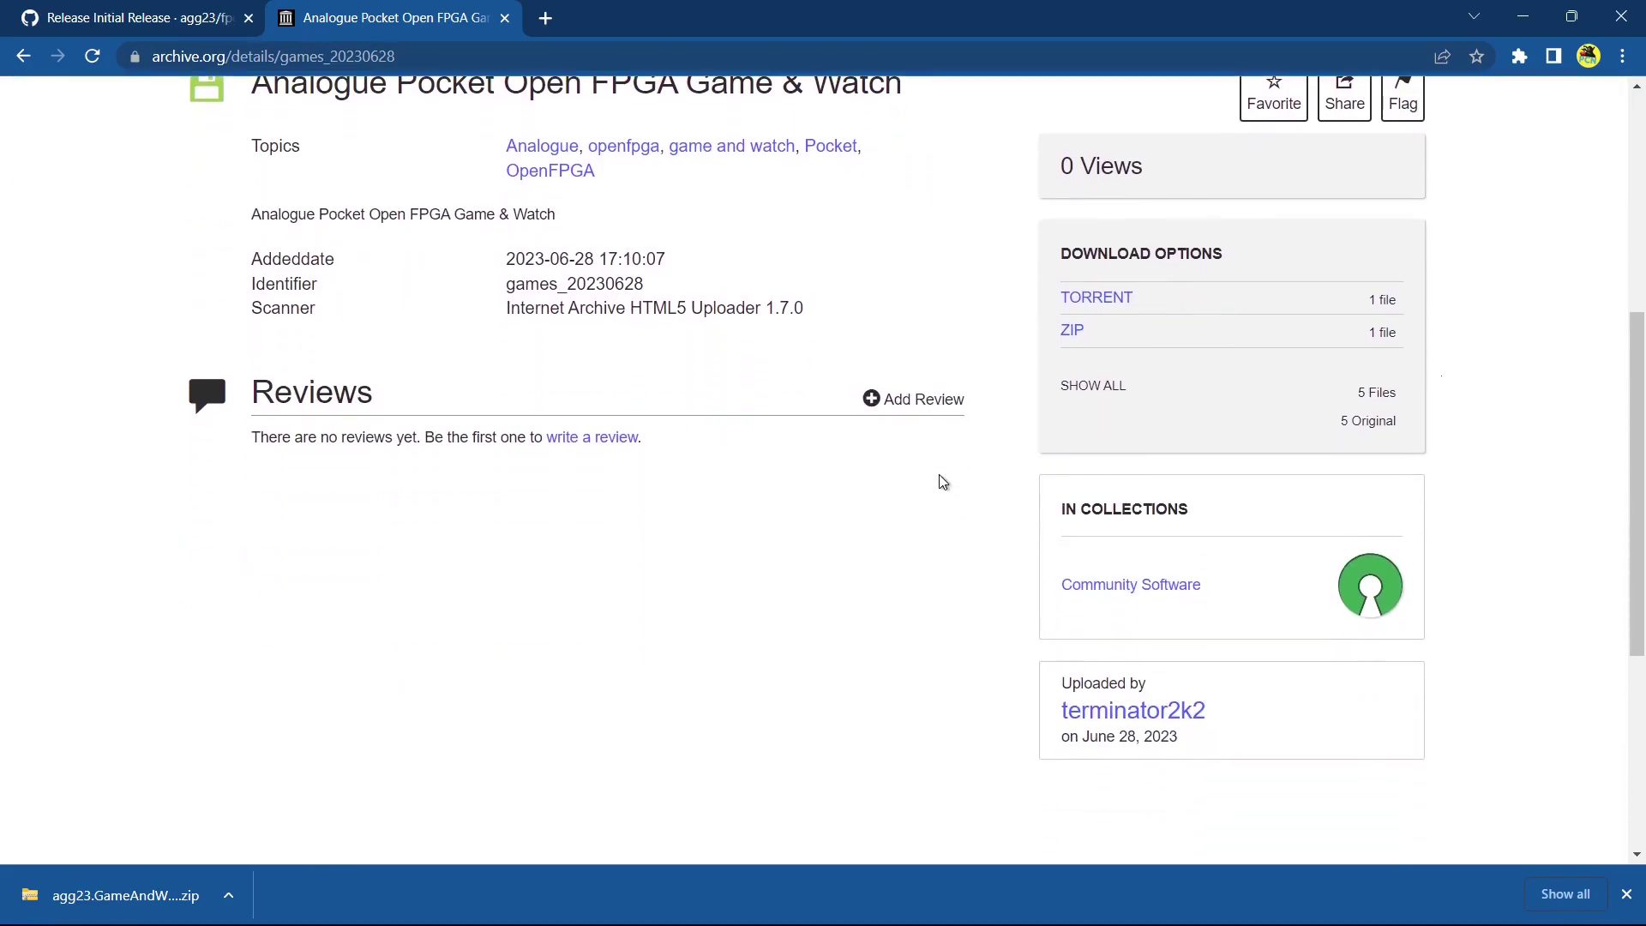
scroll(943, 482, down, 5)
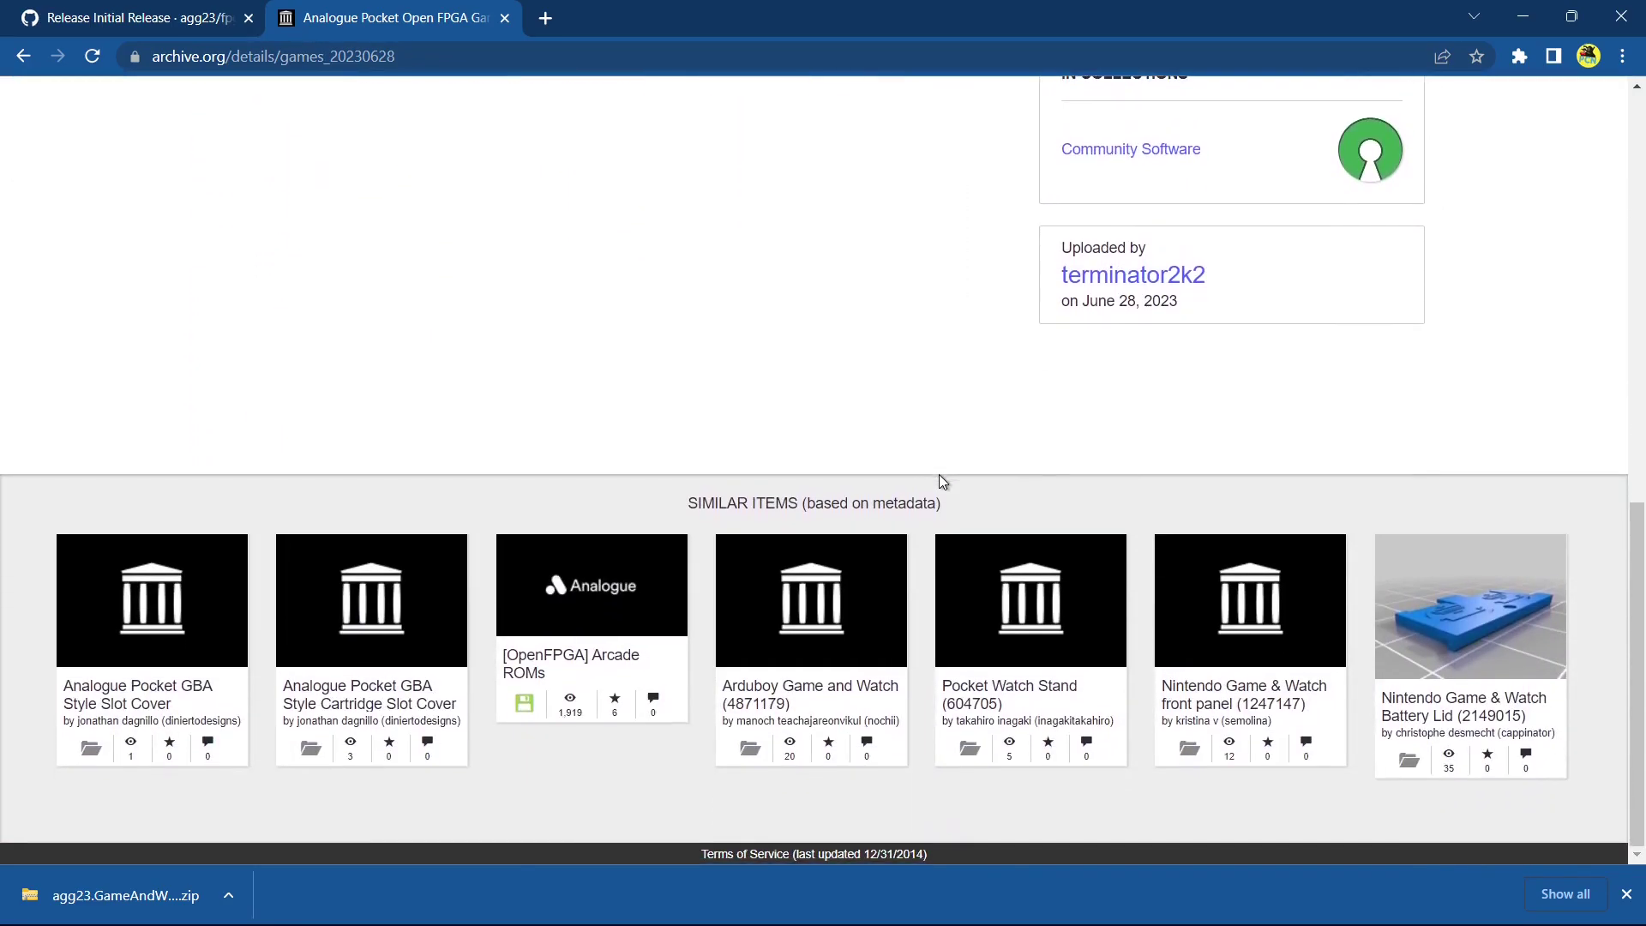
scroll(943, 482, up, 7)
scroll(939, 482, up, 4)
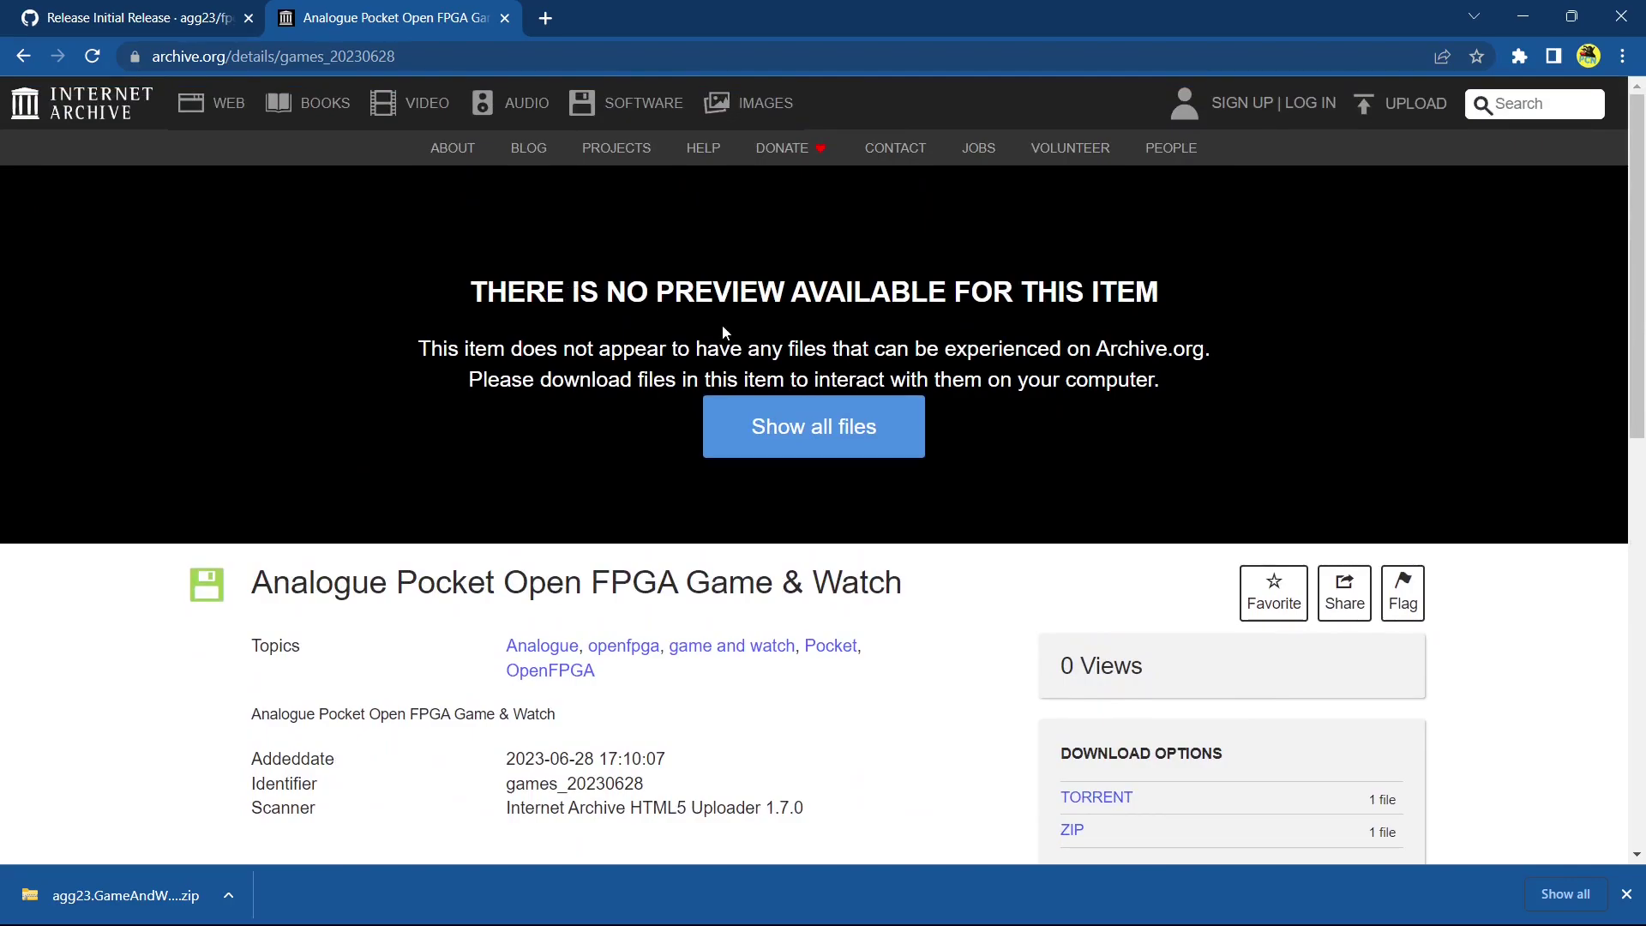
scroll(714, 331, down, 10)
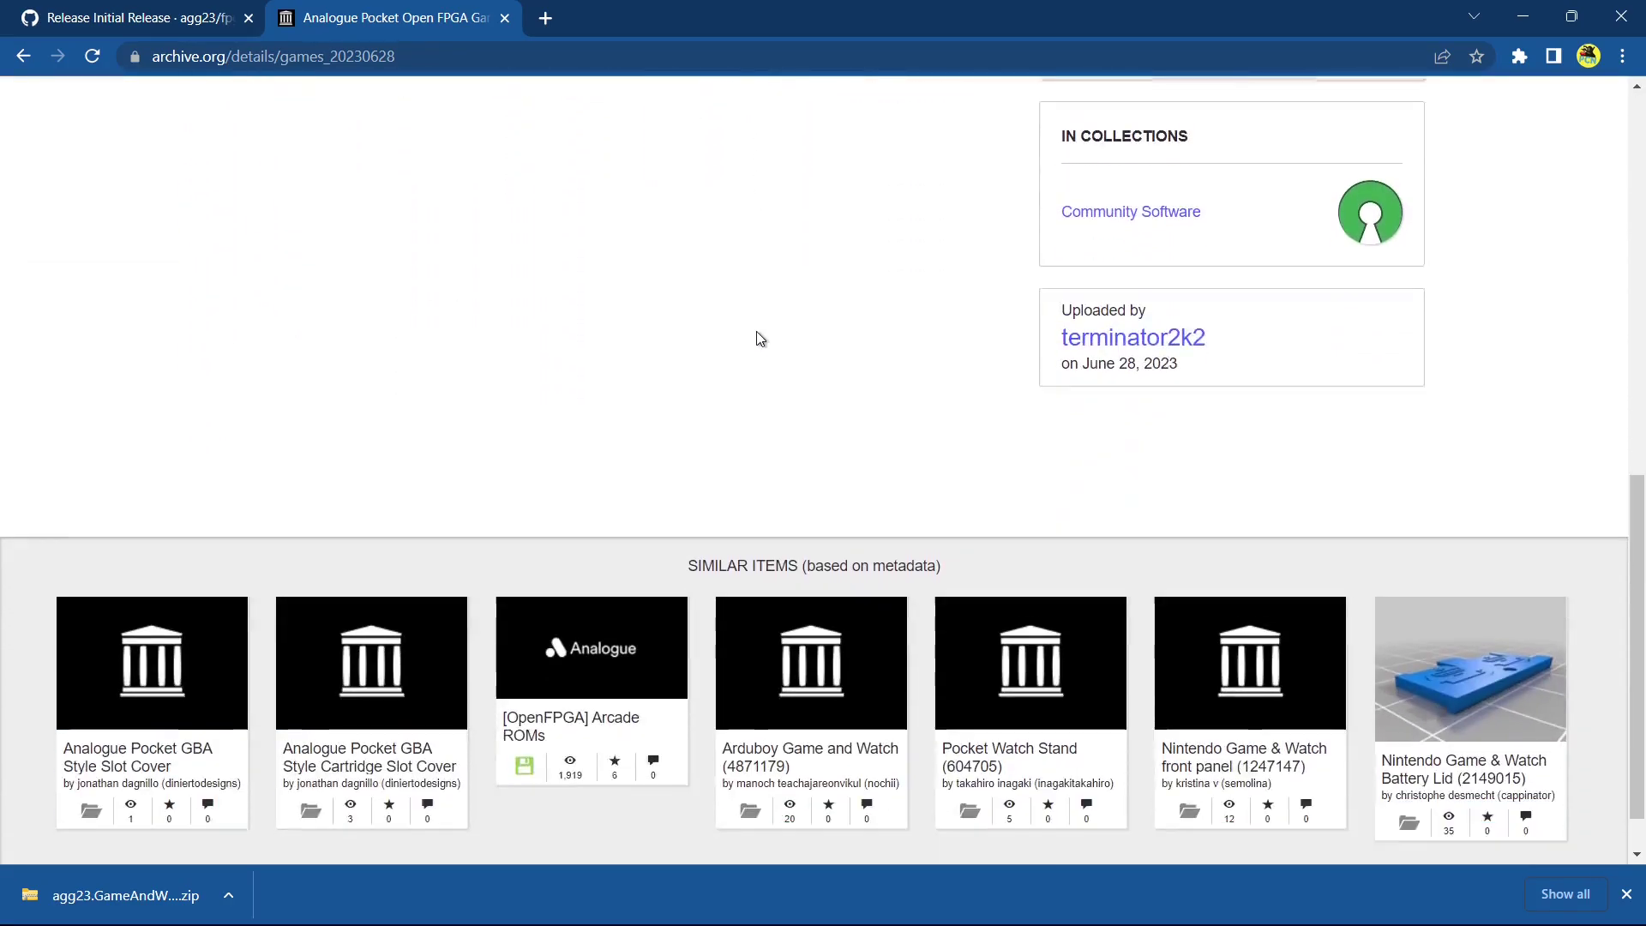
scroll(758, 338, up, 9)
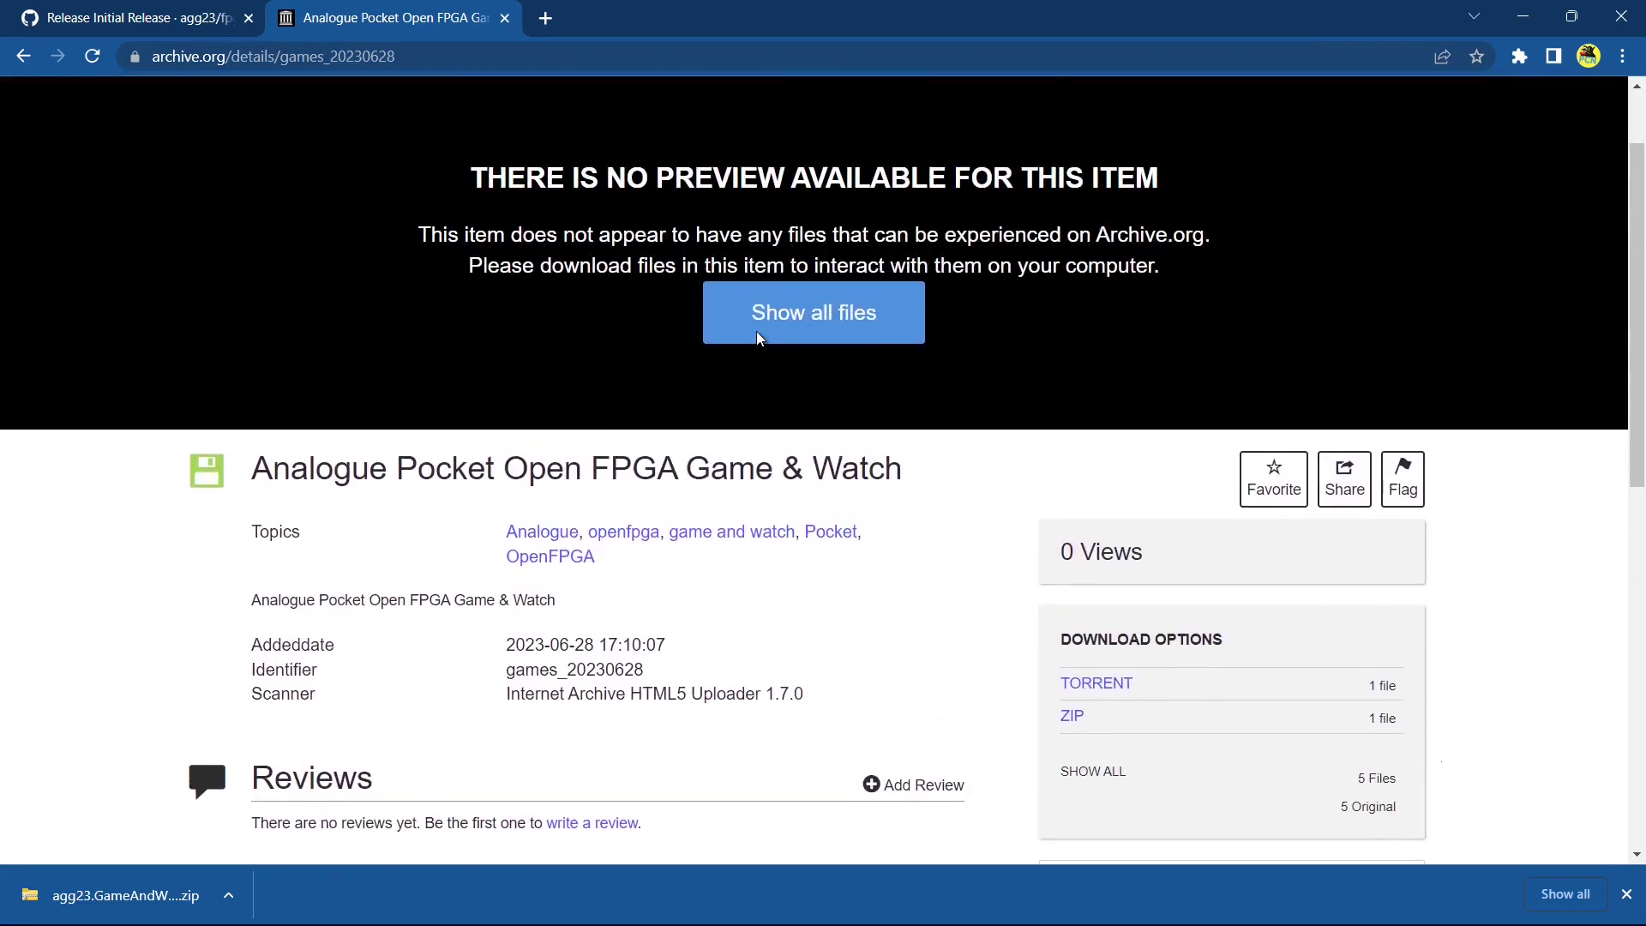
scroll(757, 337, up, 2)
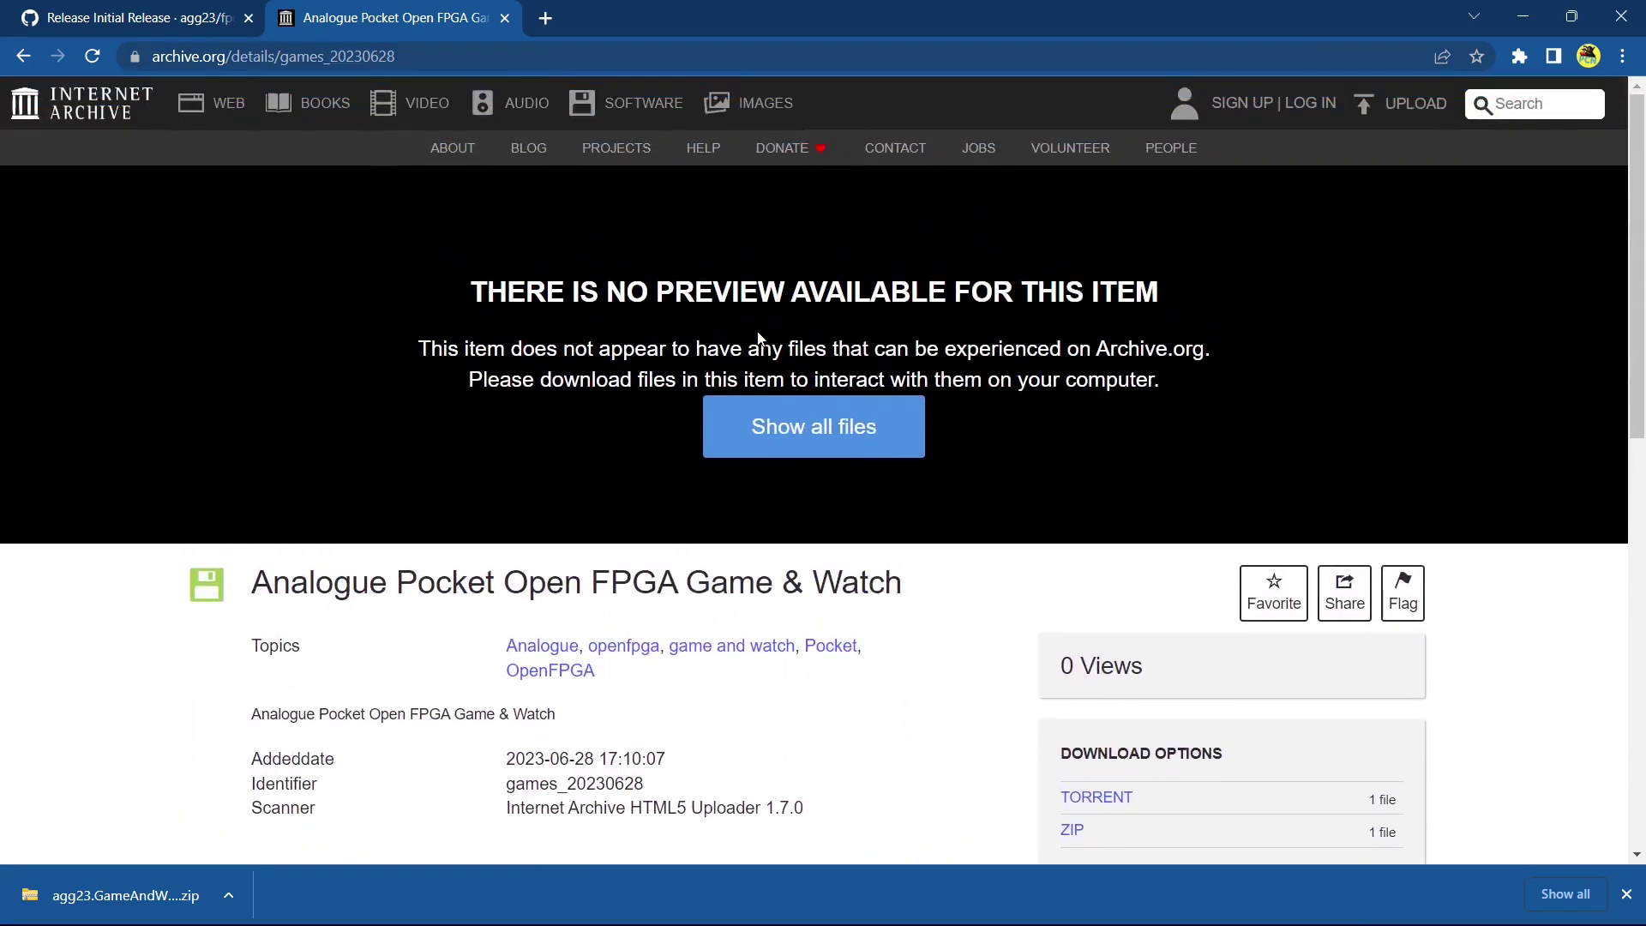
- Switch to File Explorer and extract agg23.GameAndWatch_0.1.0_2023-06-26-Pocket.zip with 7-Zip into a folder of the same name in Downloads D
click(1525, 15)
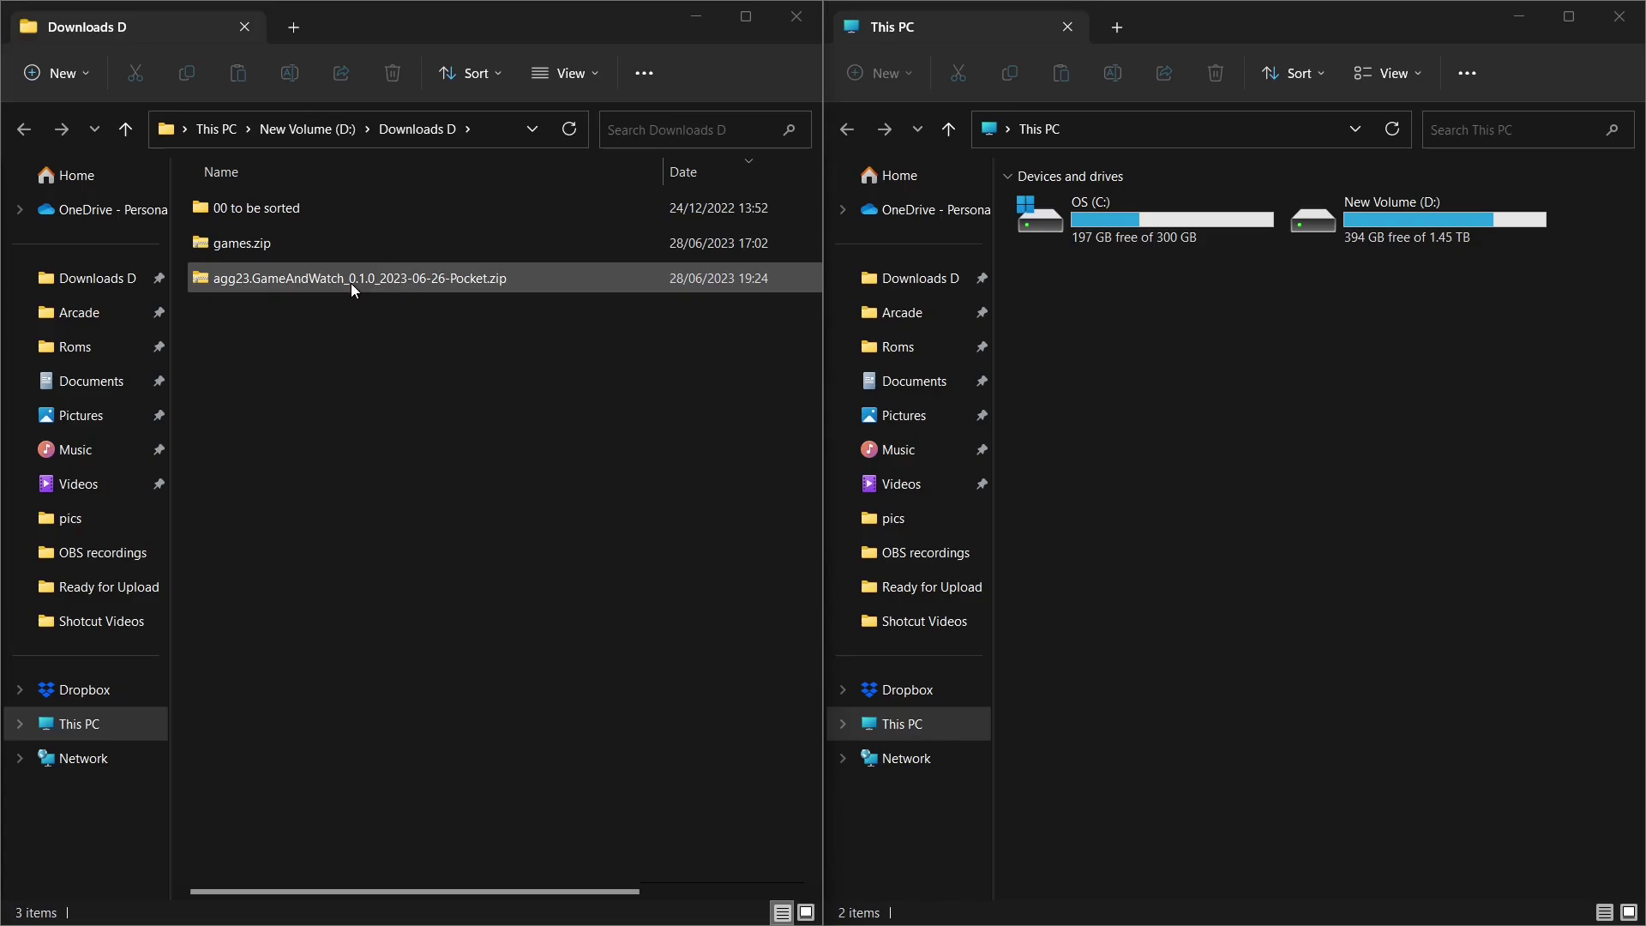
key(ctrl+a)
click(330, 308)
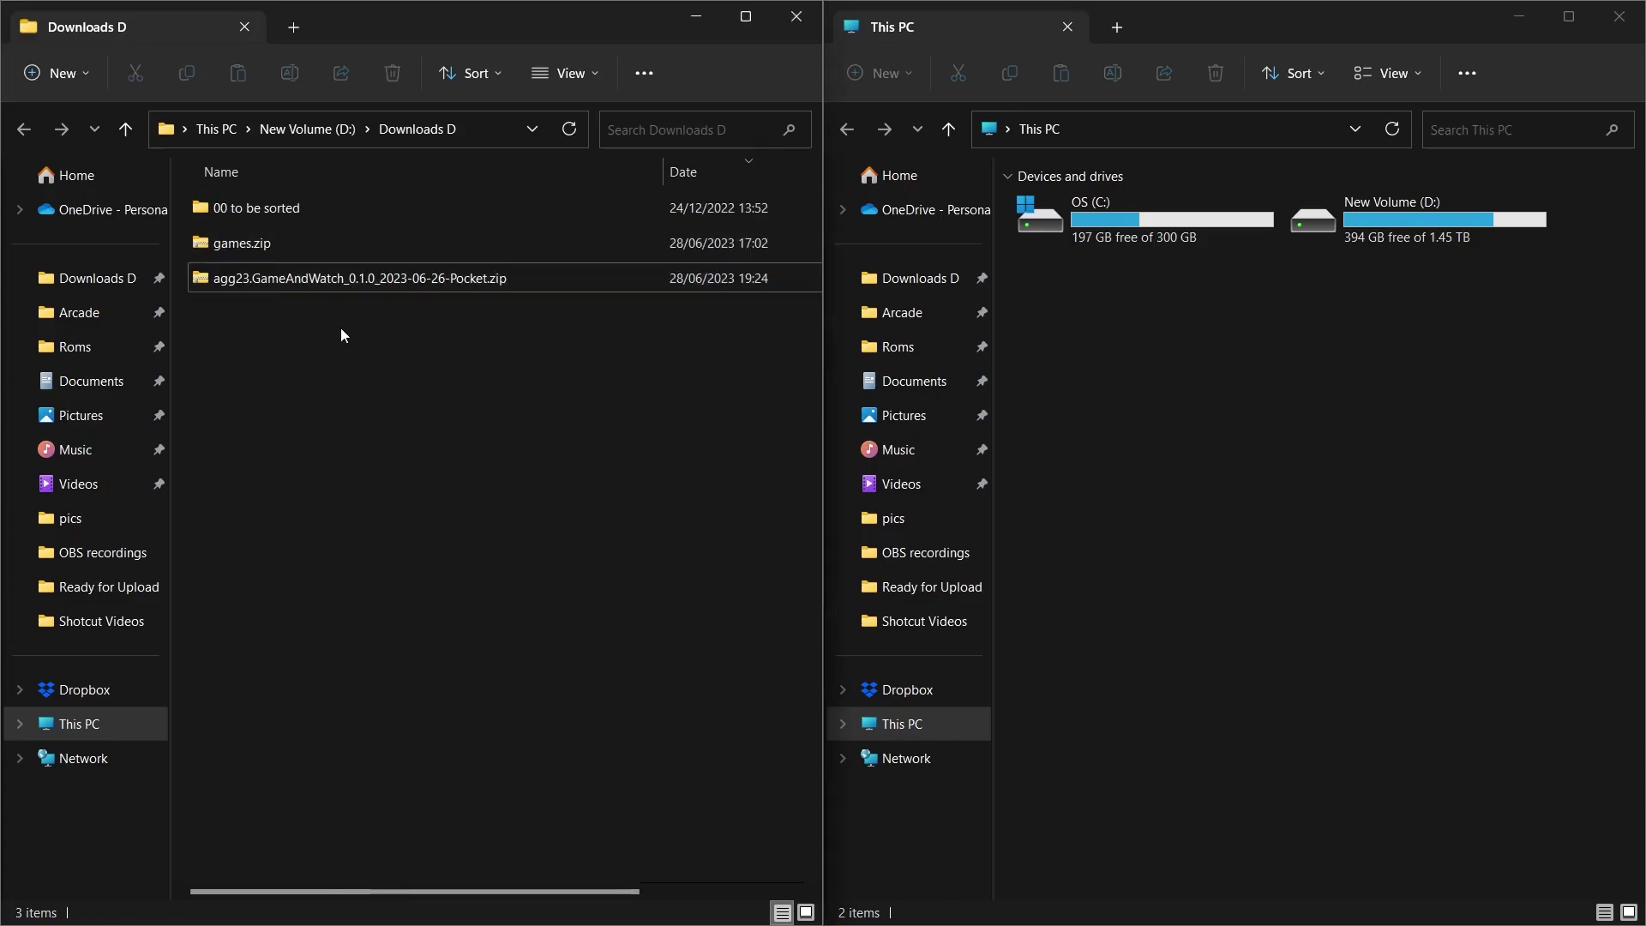
click(332, 281)
right_click(332, 283)
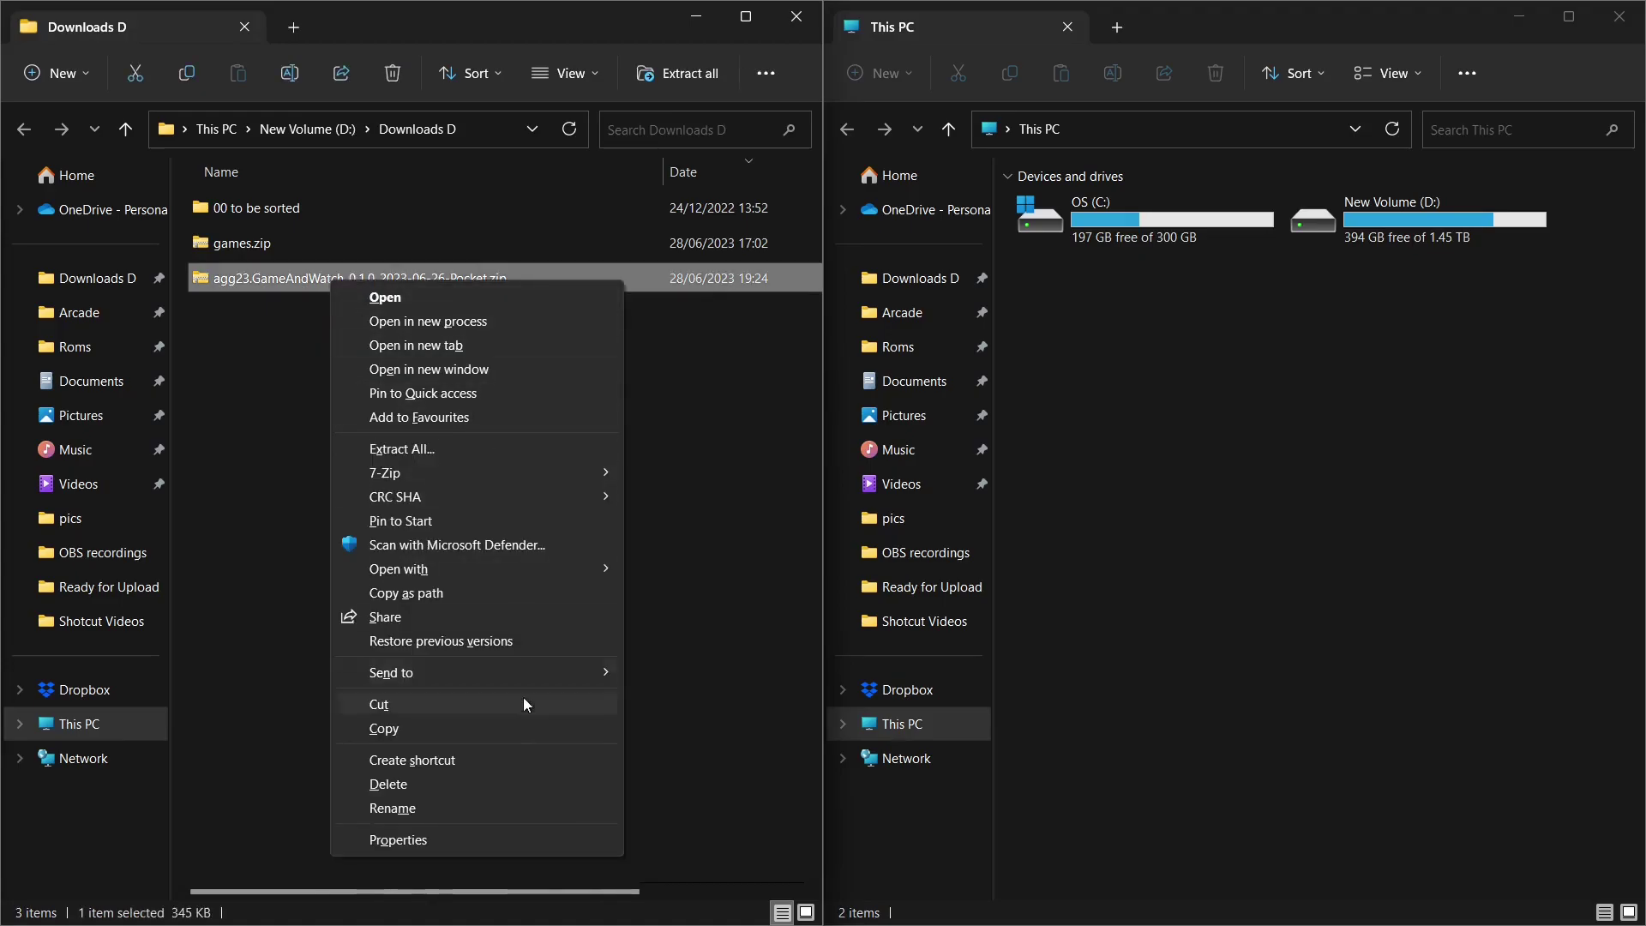
mouse_move(439, 471)
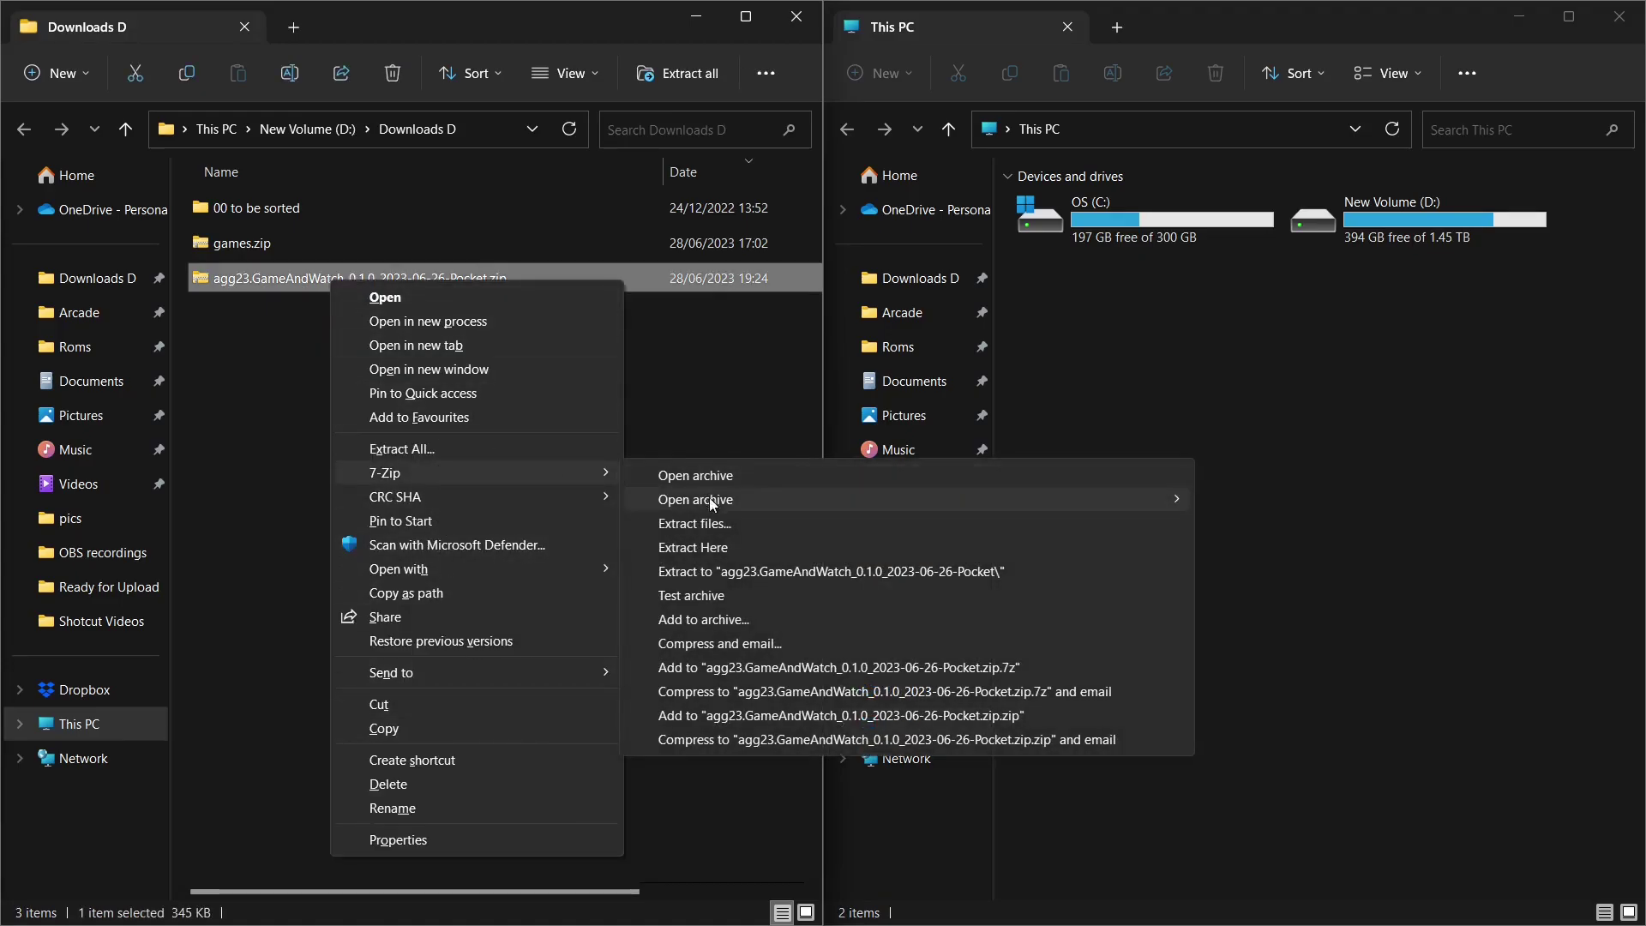
click(727, 530)
click(796, 605)
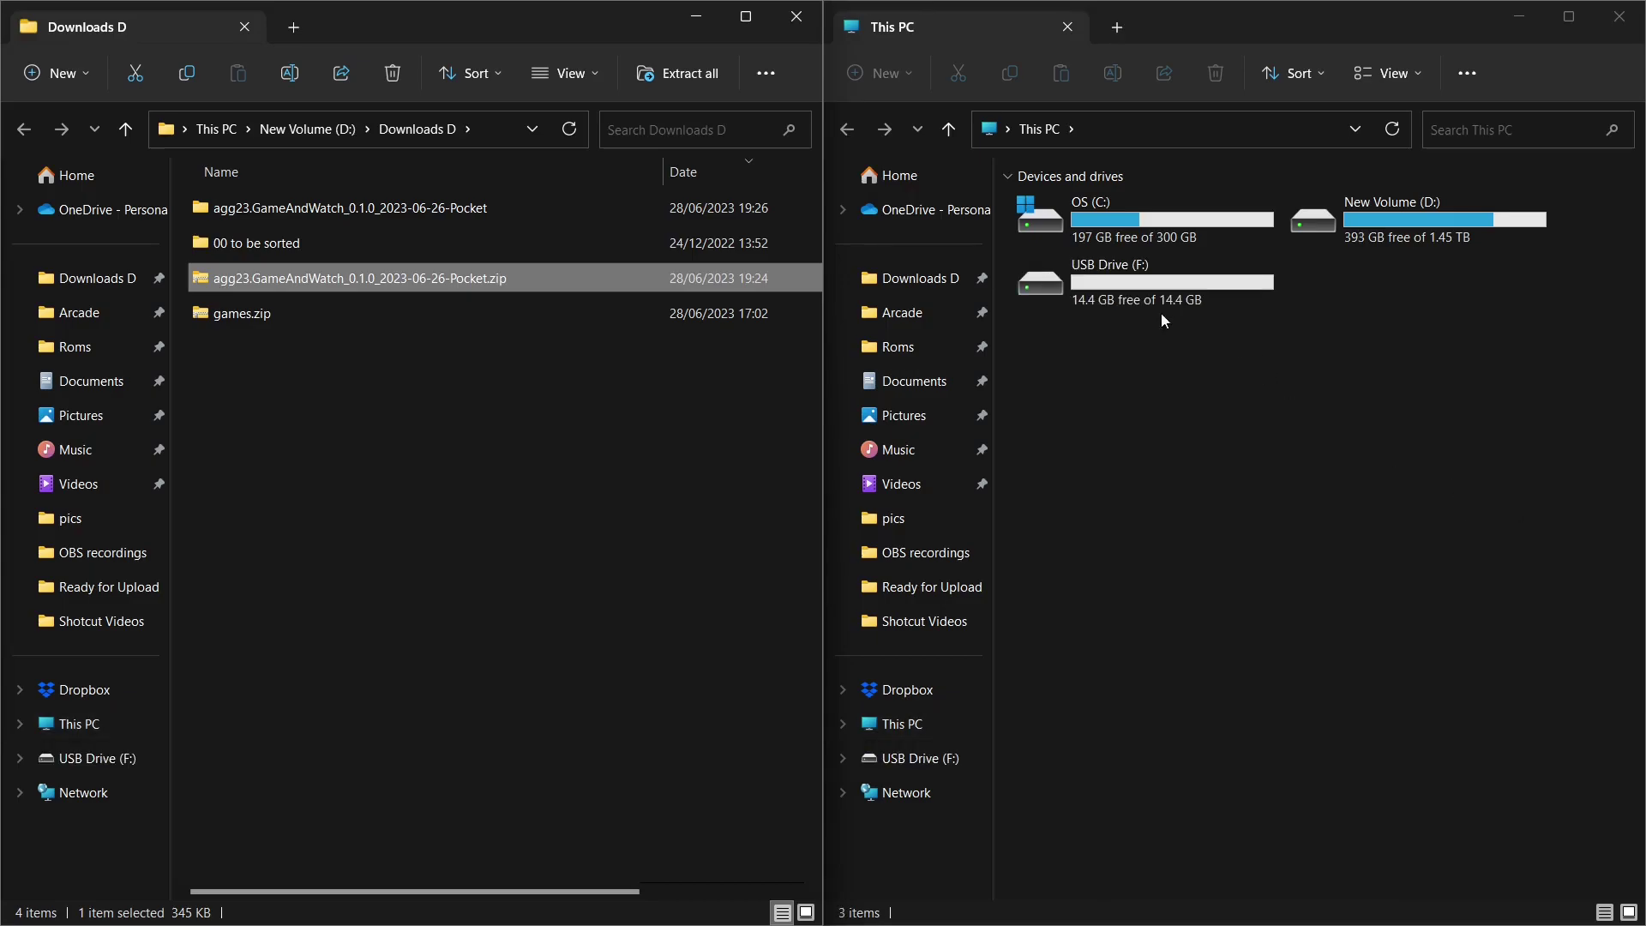
- Open the USB Drive (F:) beside Downloads D and delete the already extracted agg23.GameAndWatch zip file from Downloads D
double_click(1054, 283)
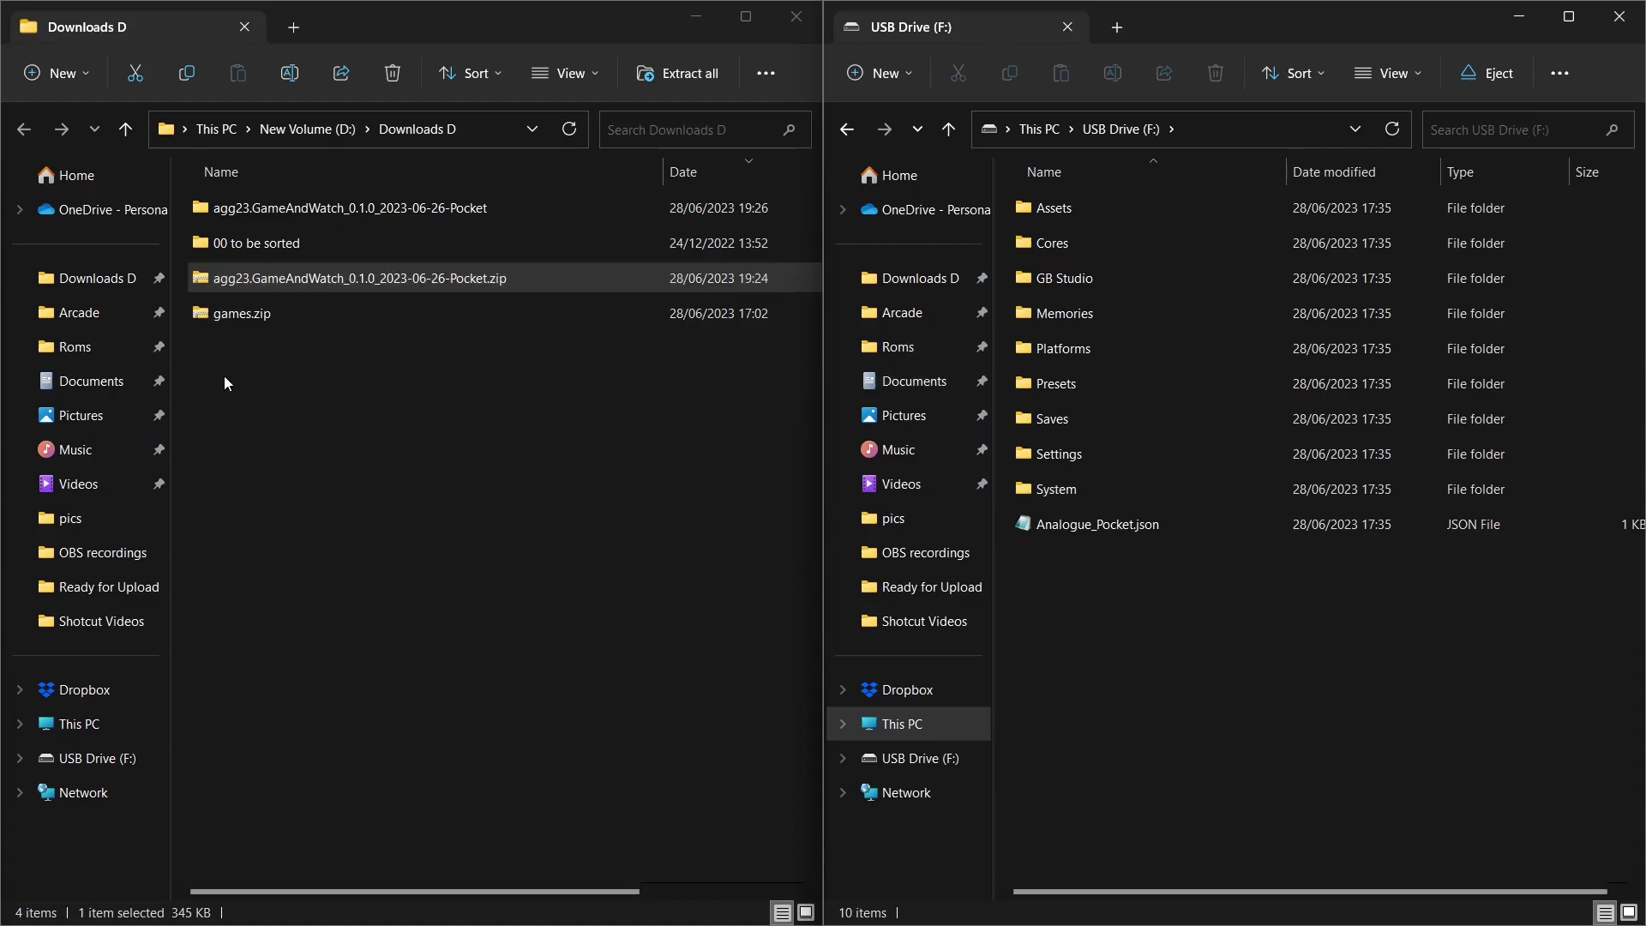
click(501, 283)
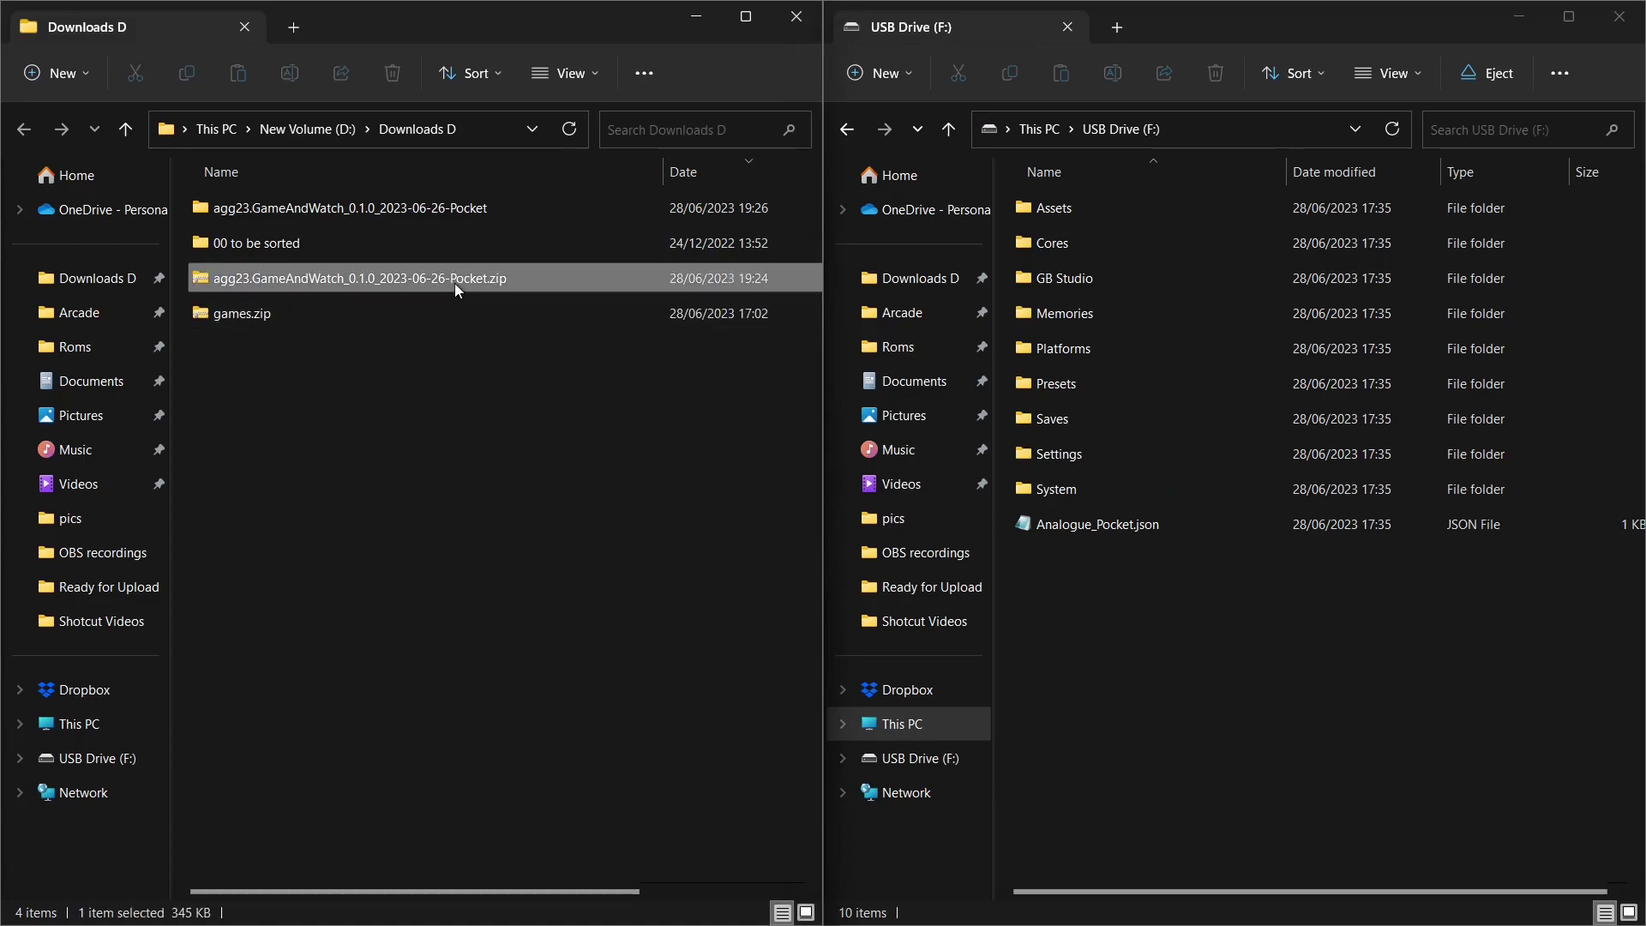
key(Delete)
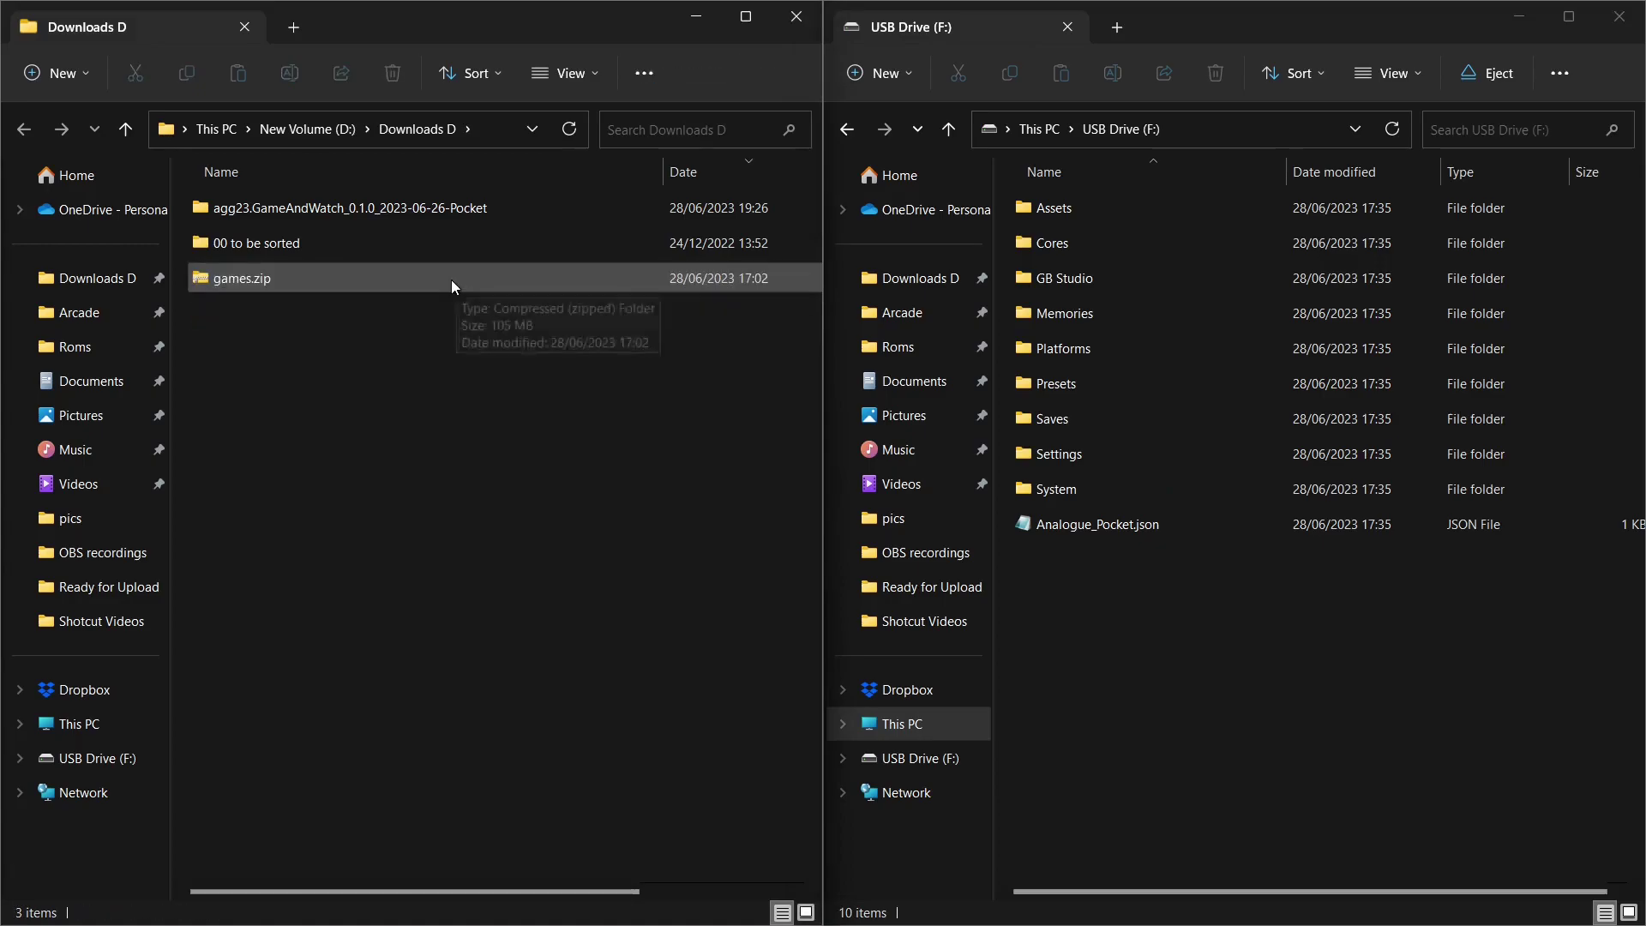
- Copy the Assets, Cores and Platforms folders from the extracted agg23.GameAndWatch folder to the root of USB Drive (F:)
double_click(363, 208)
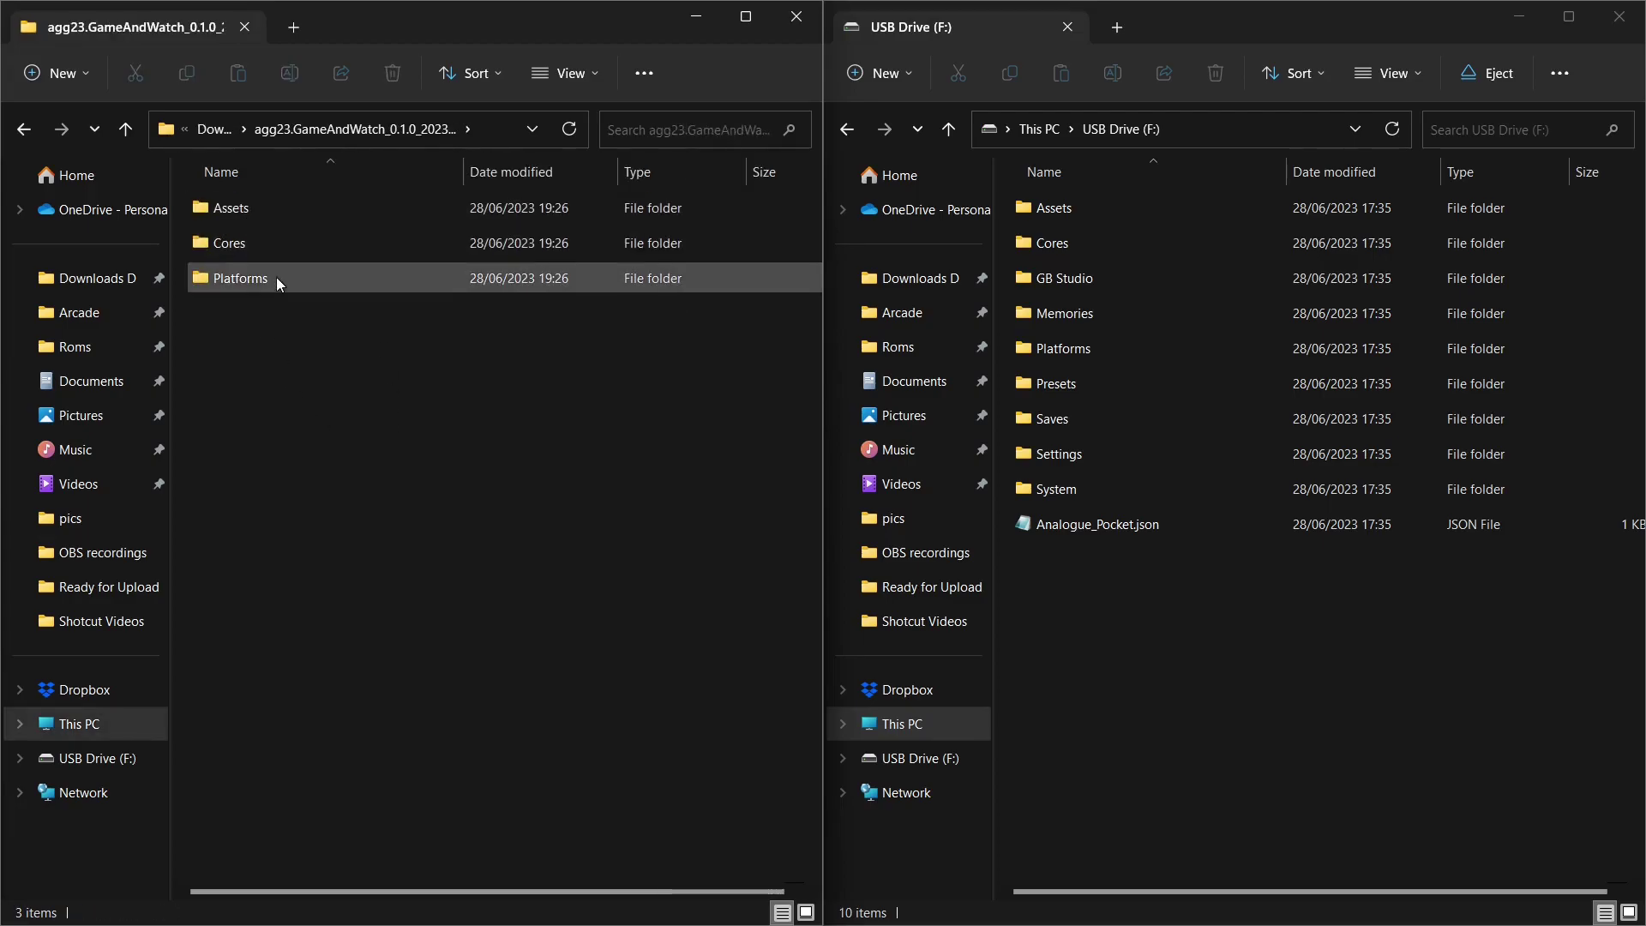
drag(345, 363, 224, 211)
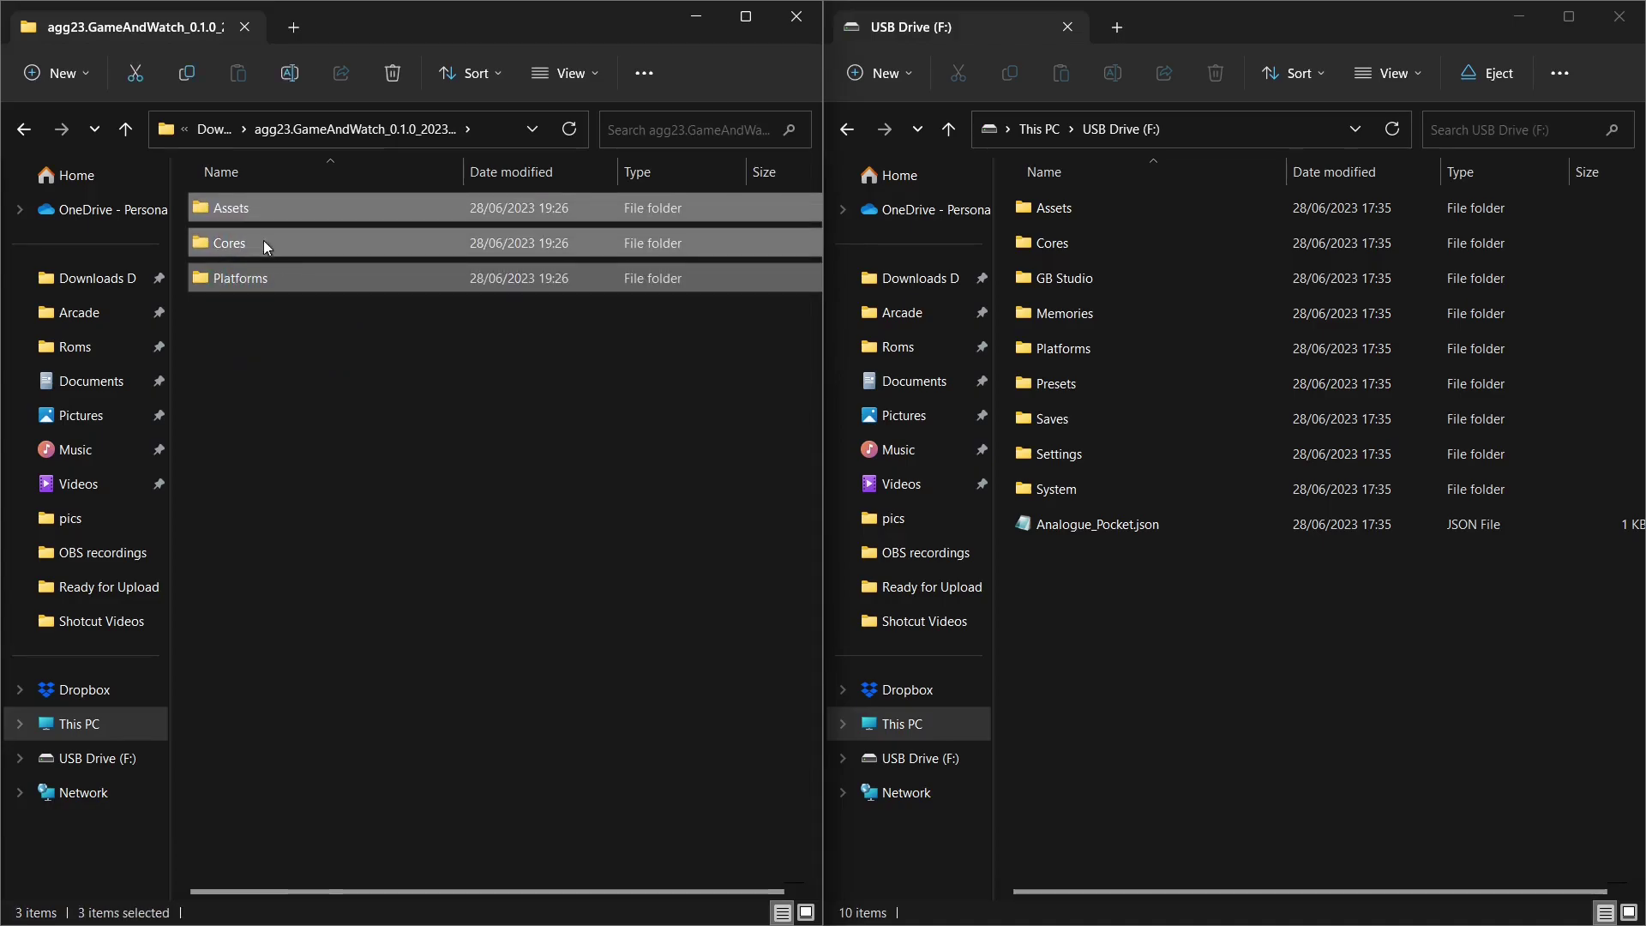
right_click(237, 211)
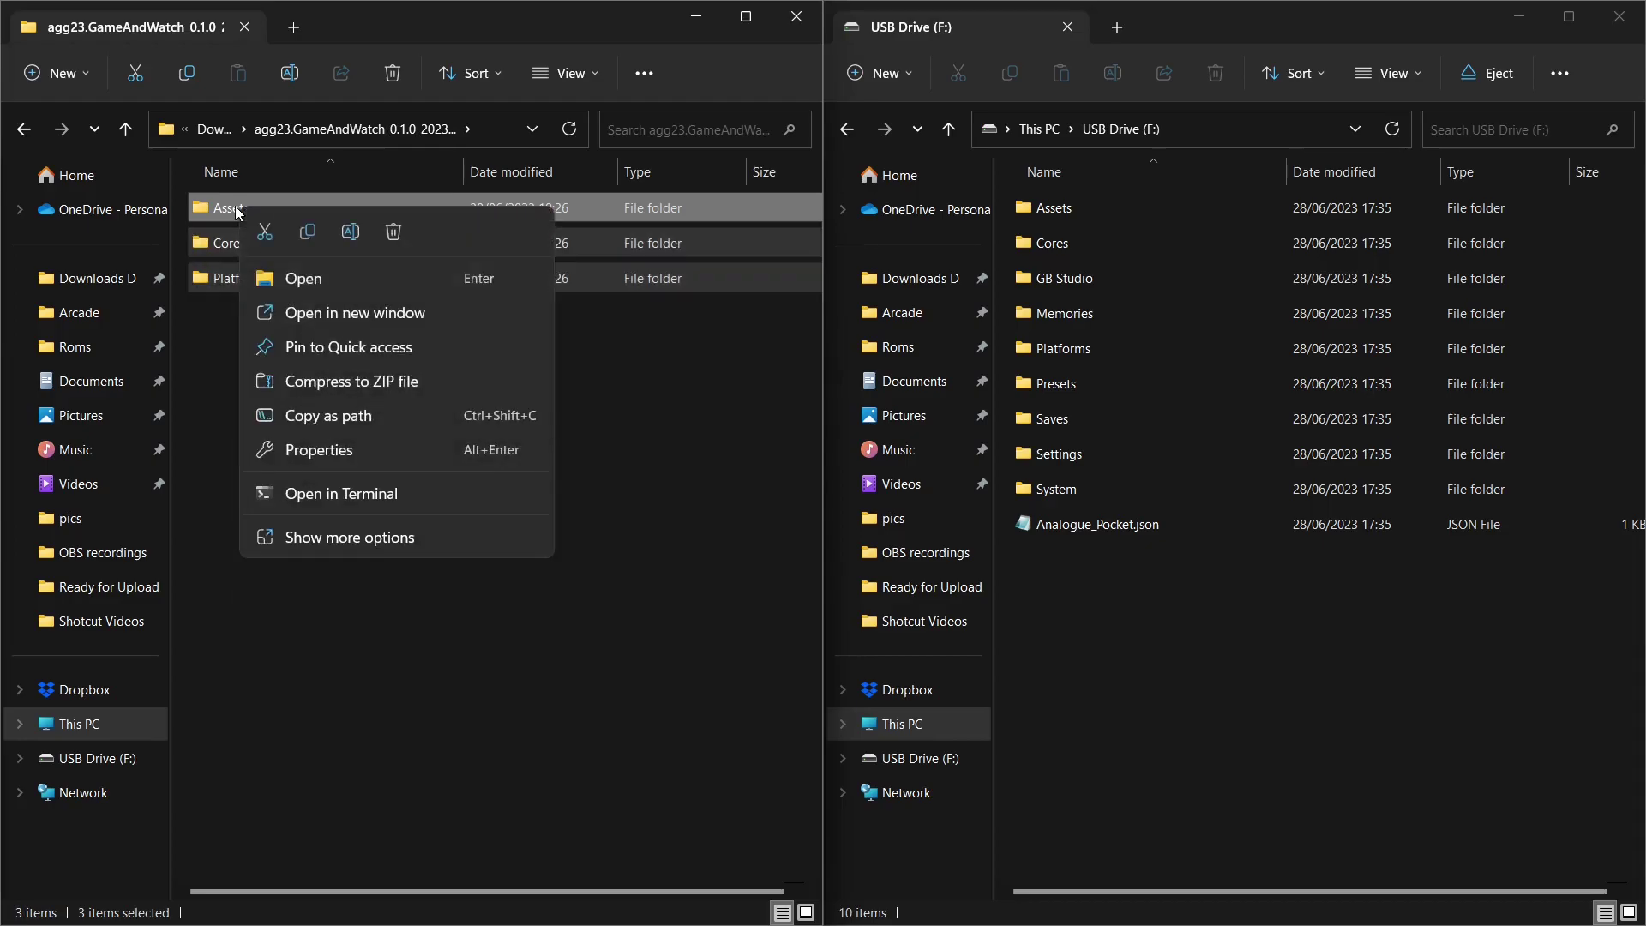
click(309, 234)
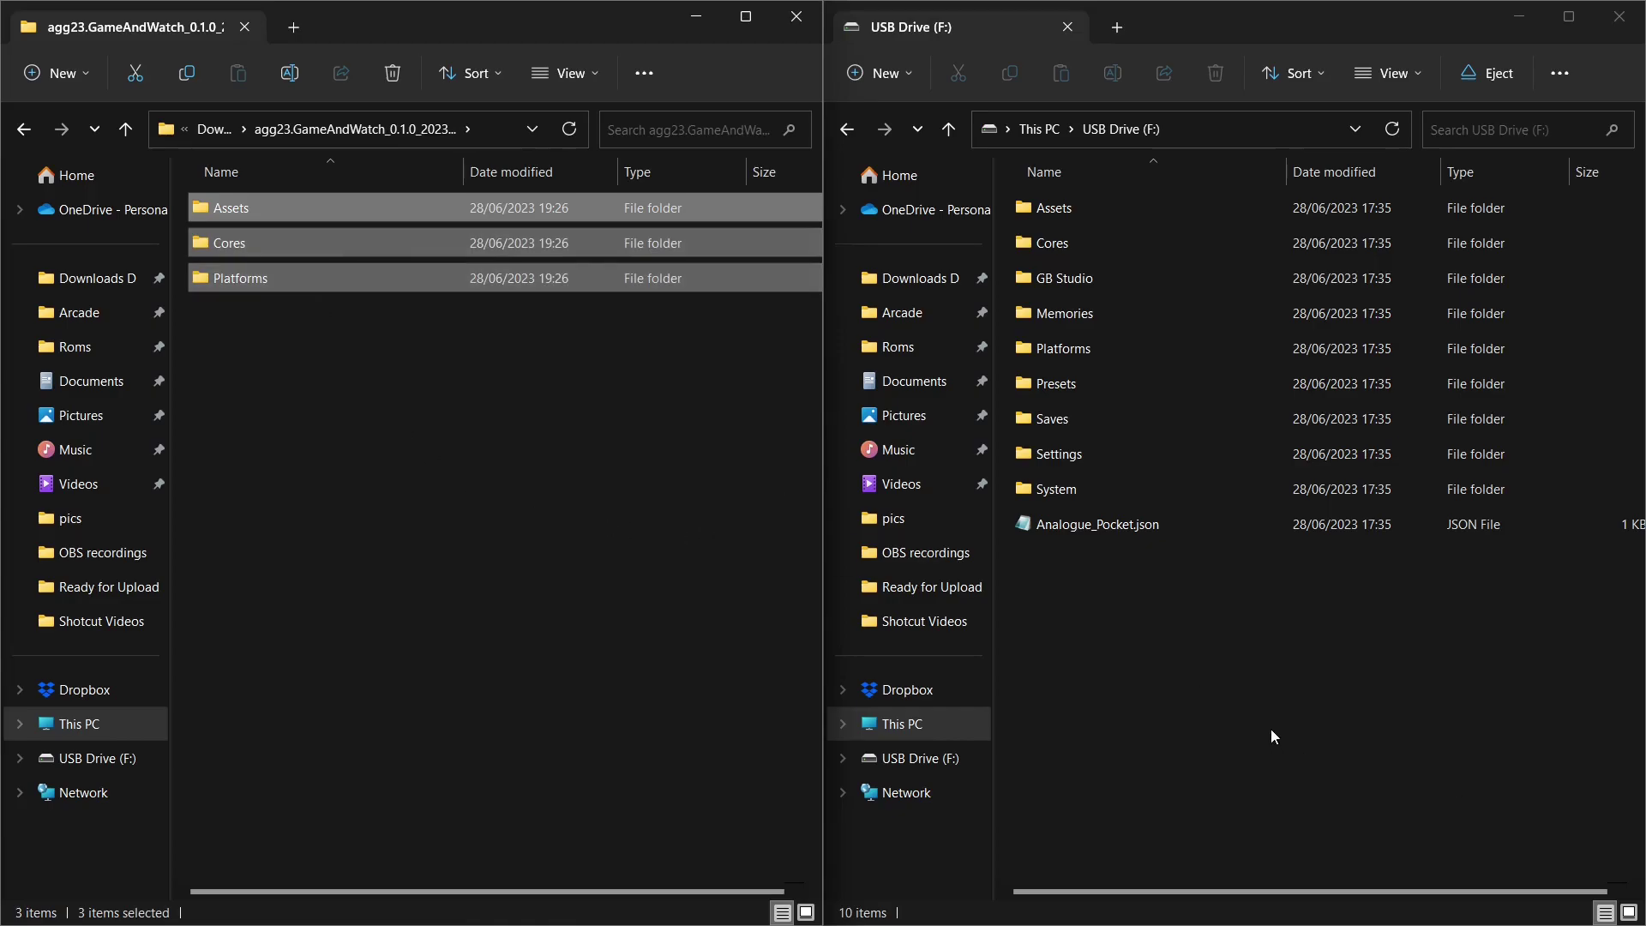
right_click(1285, 698)
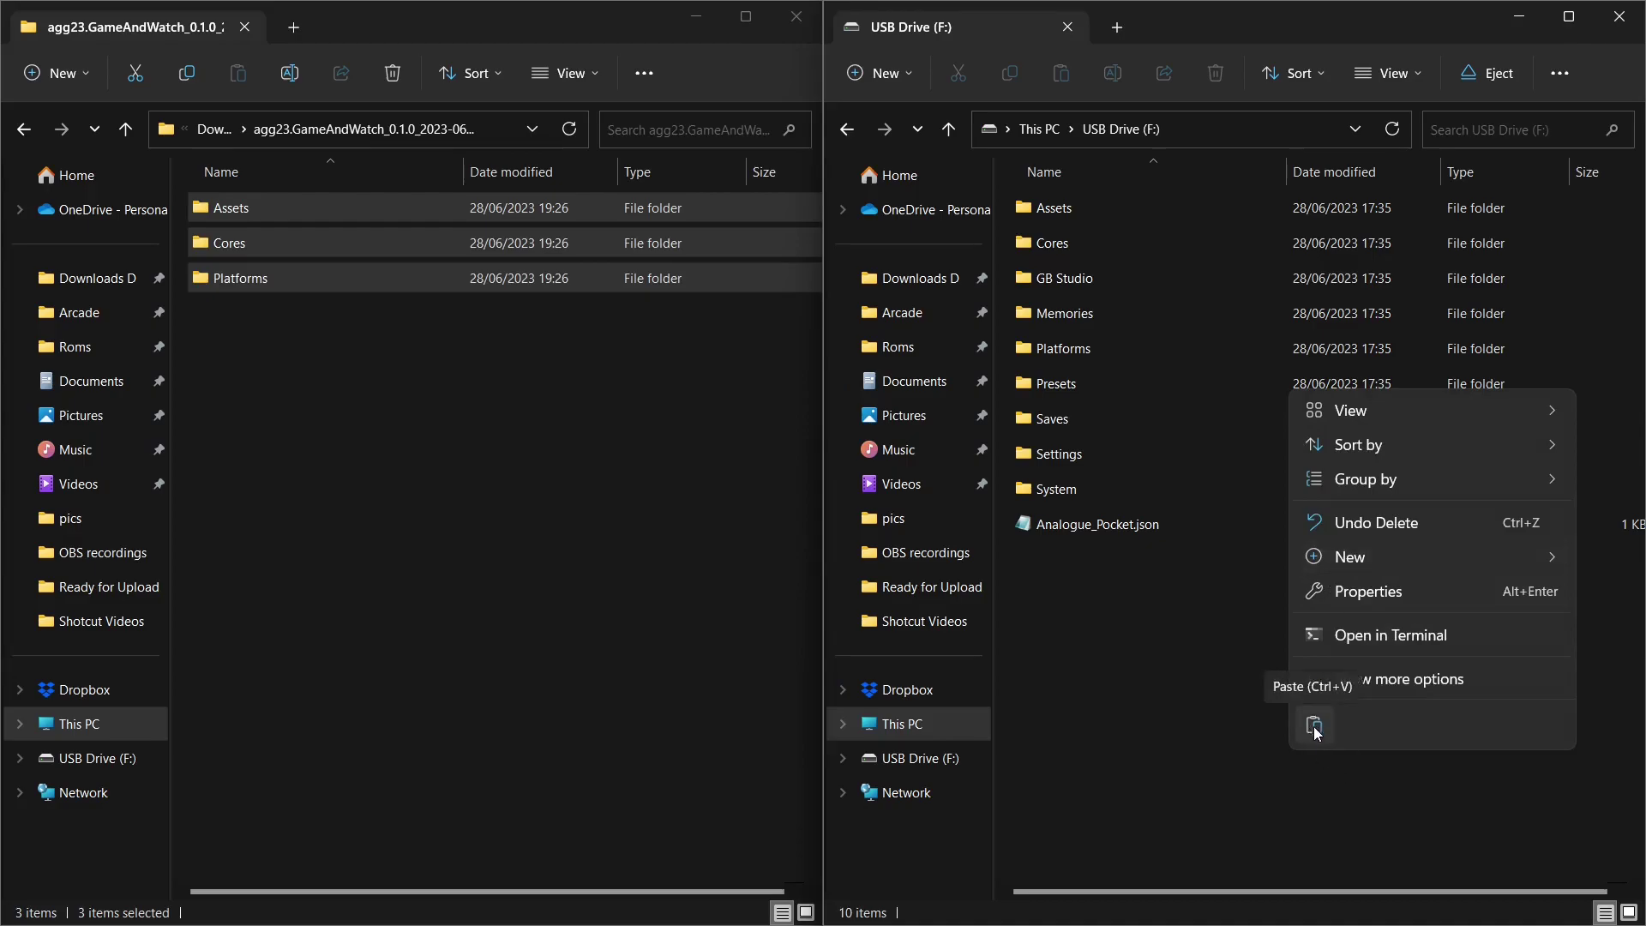
click(1314, 727)
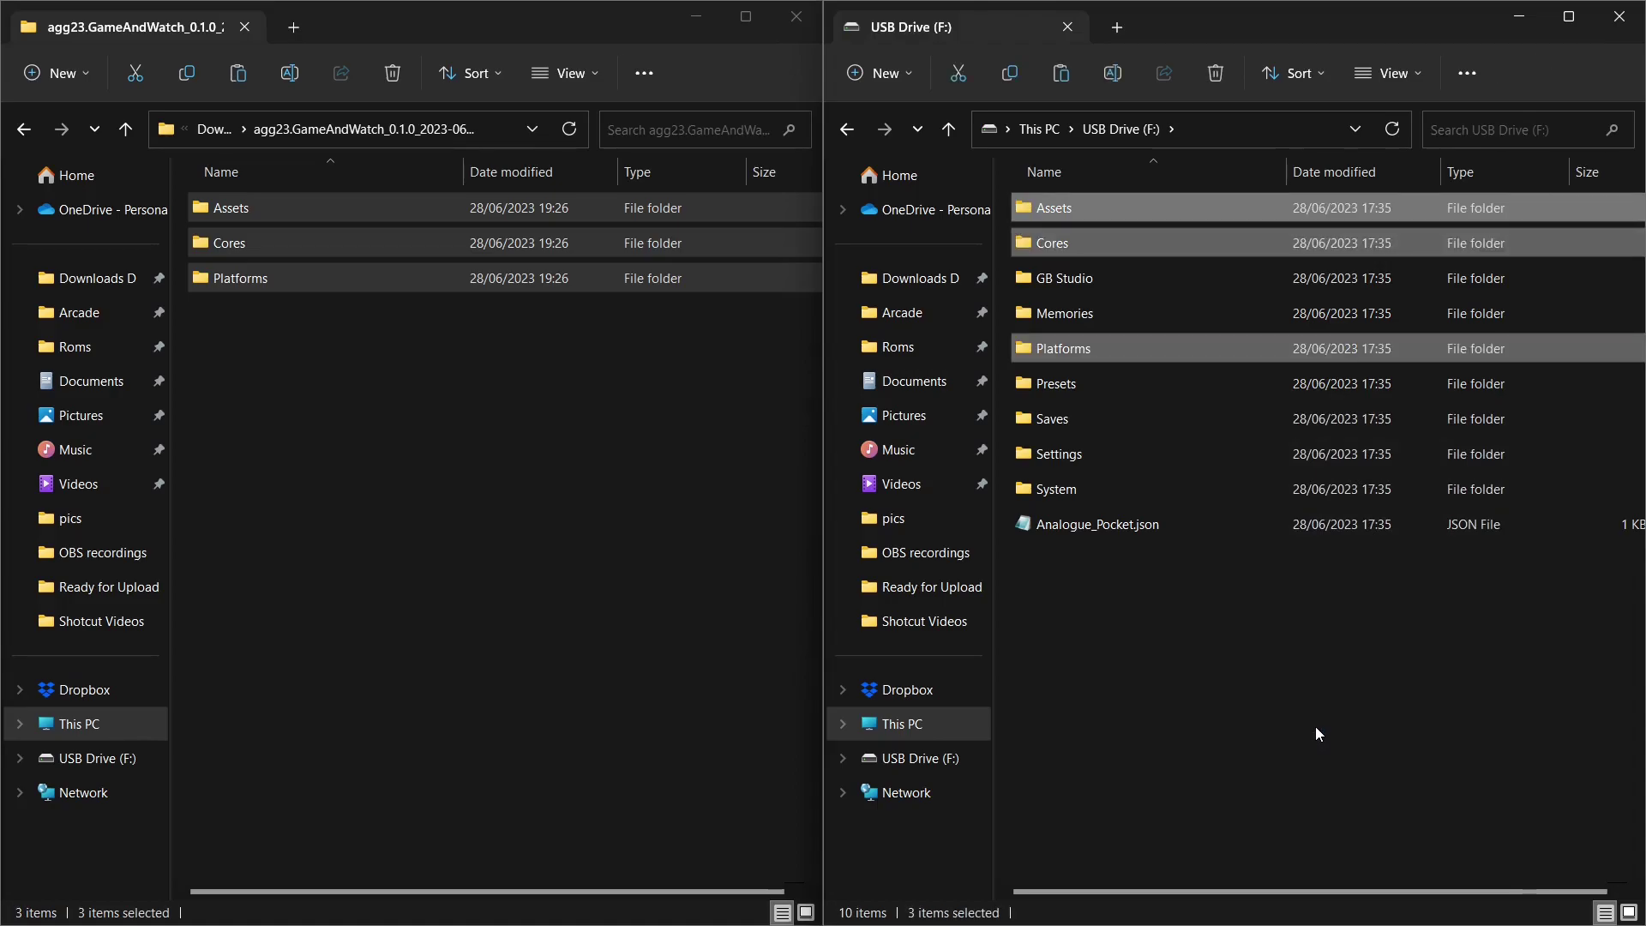
- Return to Downloads D and extract games.zip with 7-Zip into a games folder there
click(25, 129)
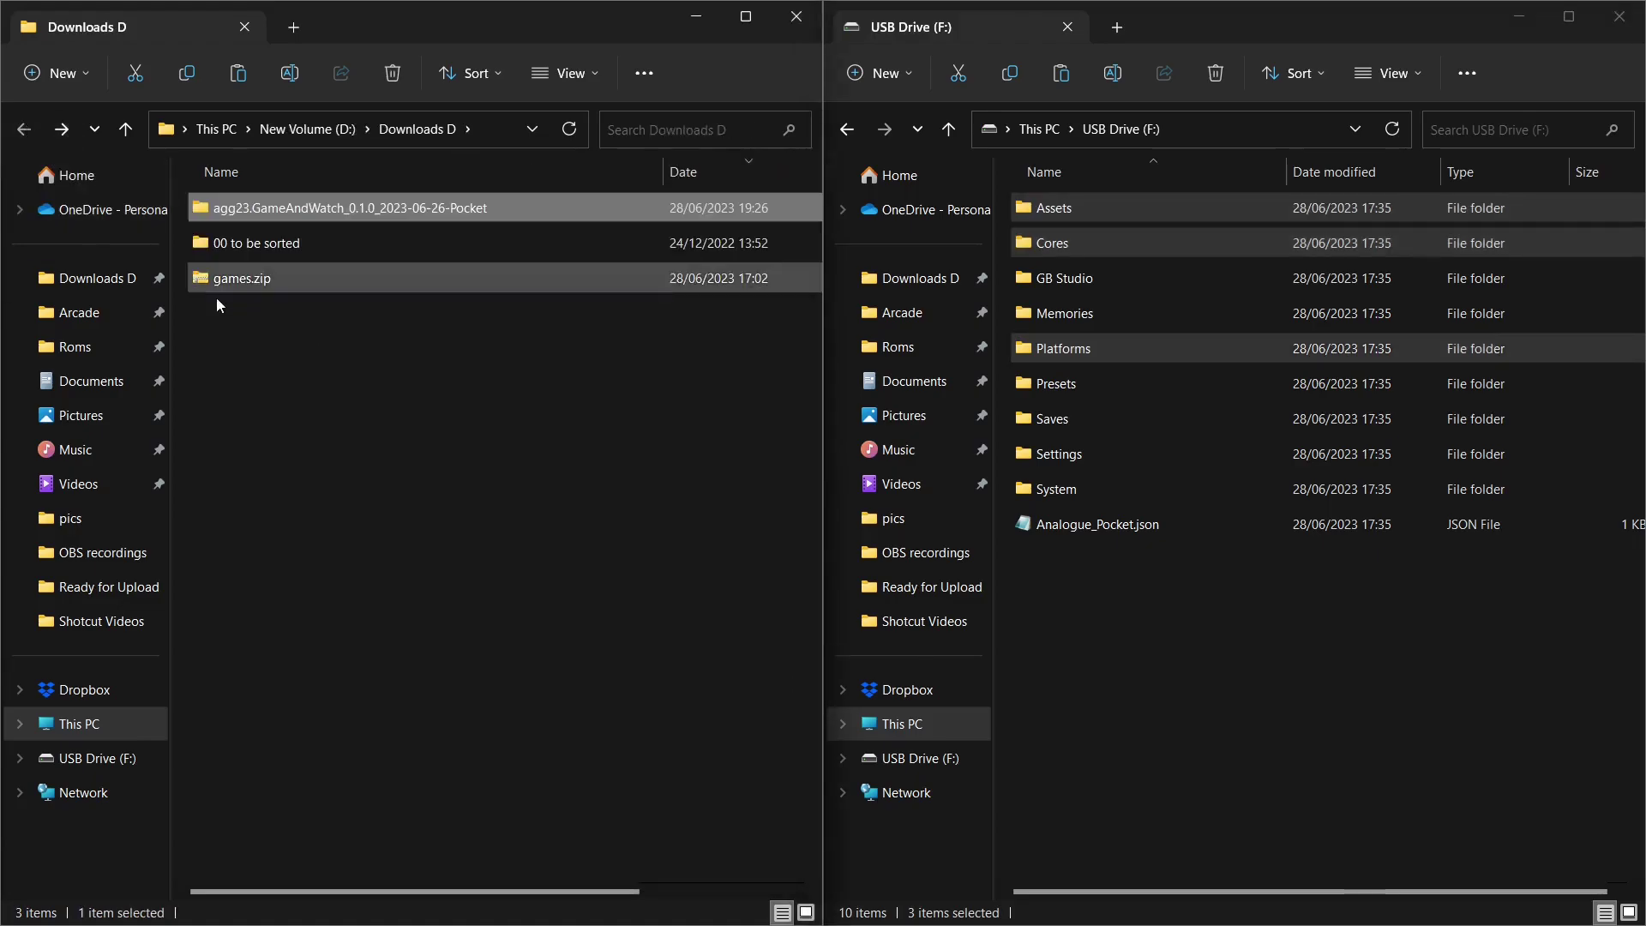
click(259, 287)
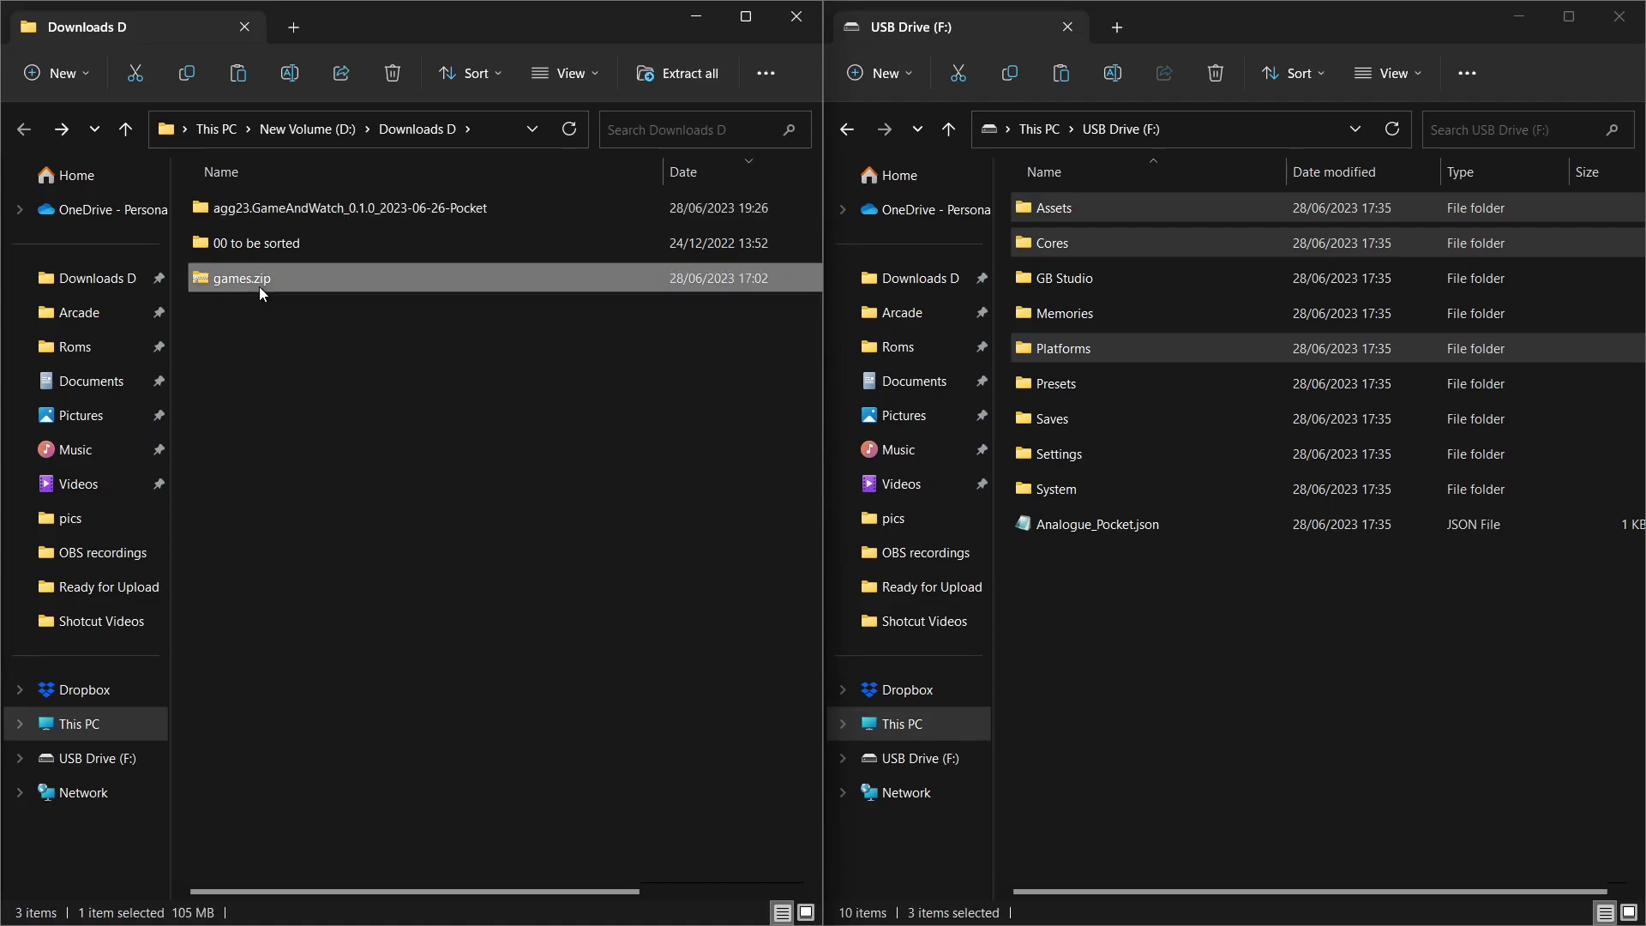
right_click(259, 286)
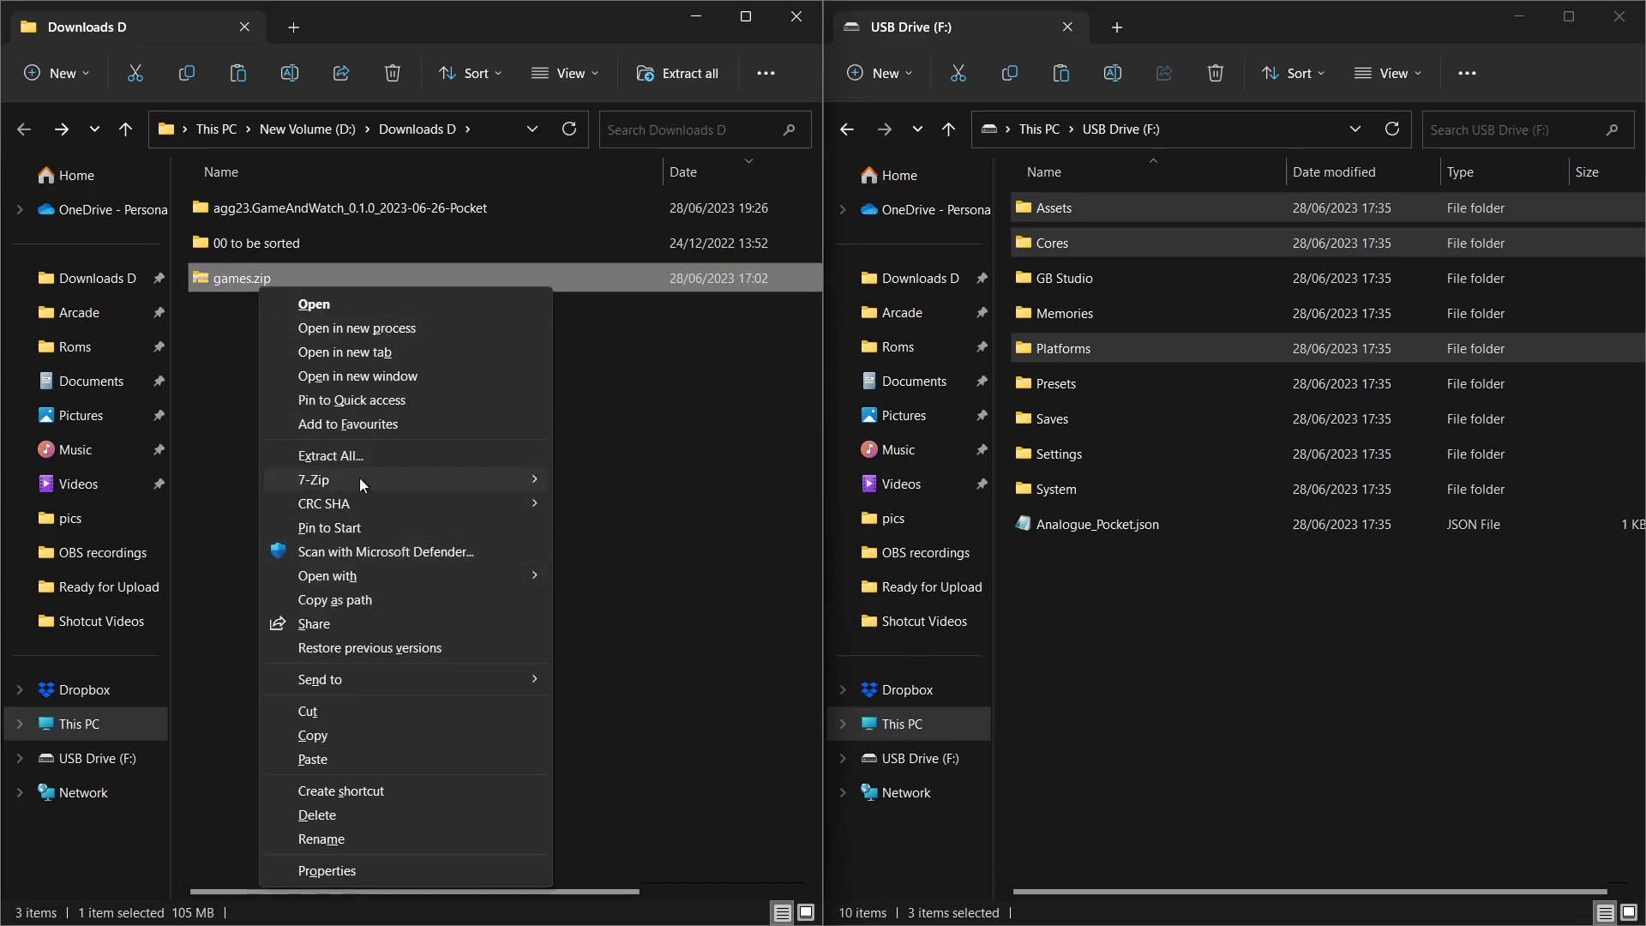
mouse_move(475, 477)
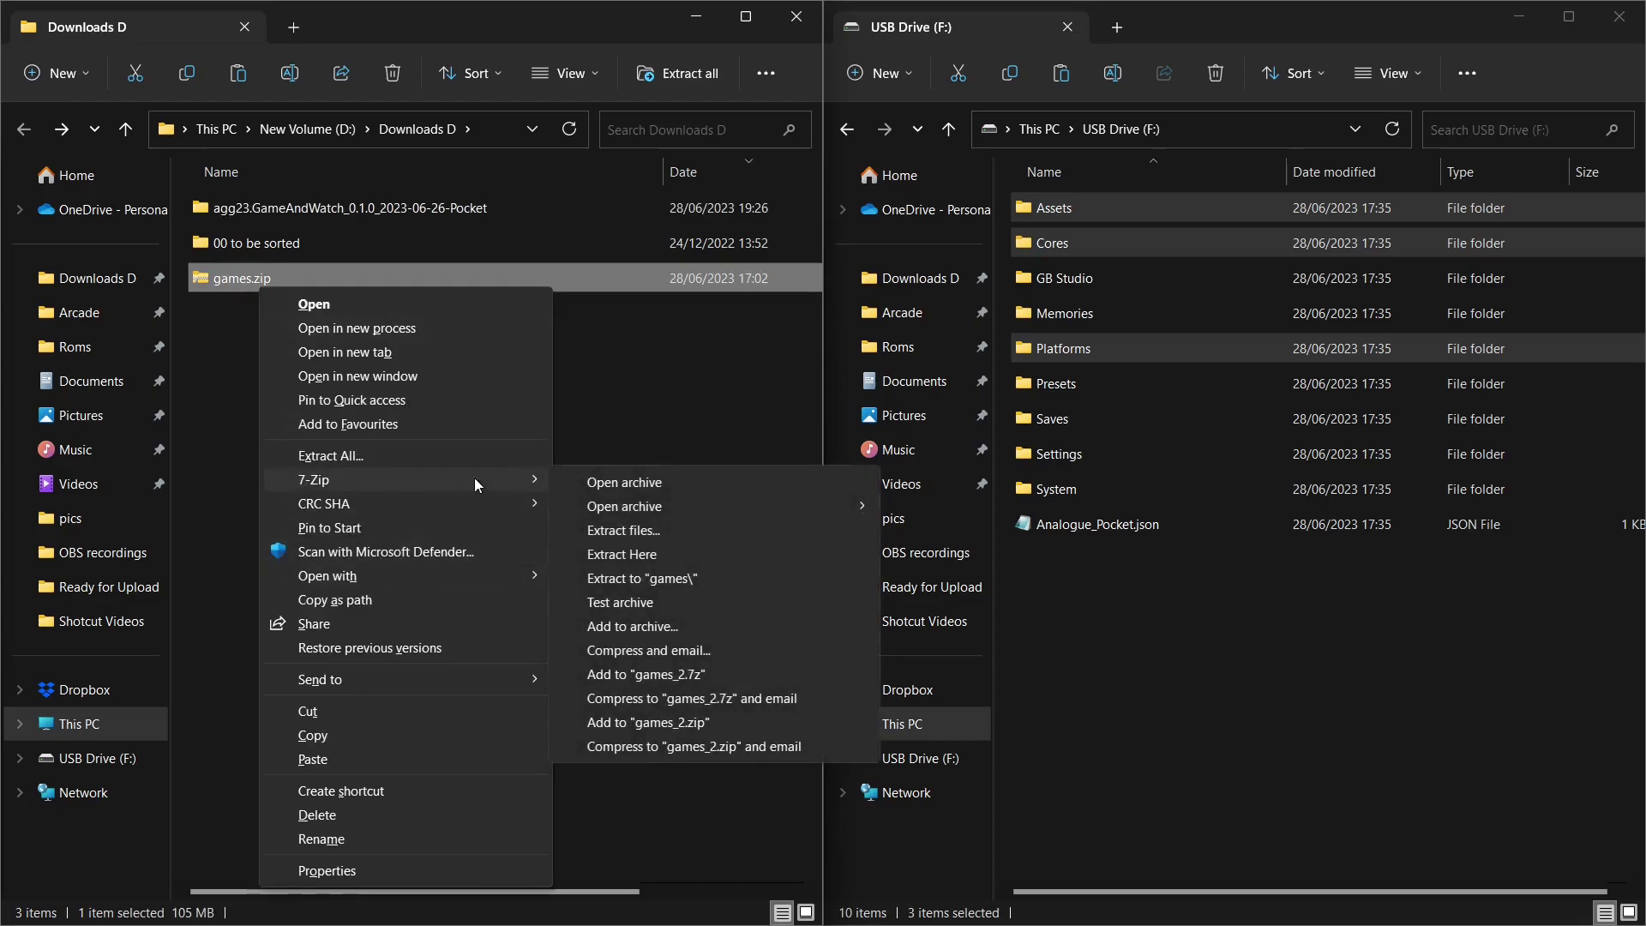
click(669, 531)
click(831, 607)
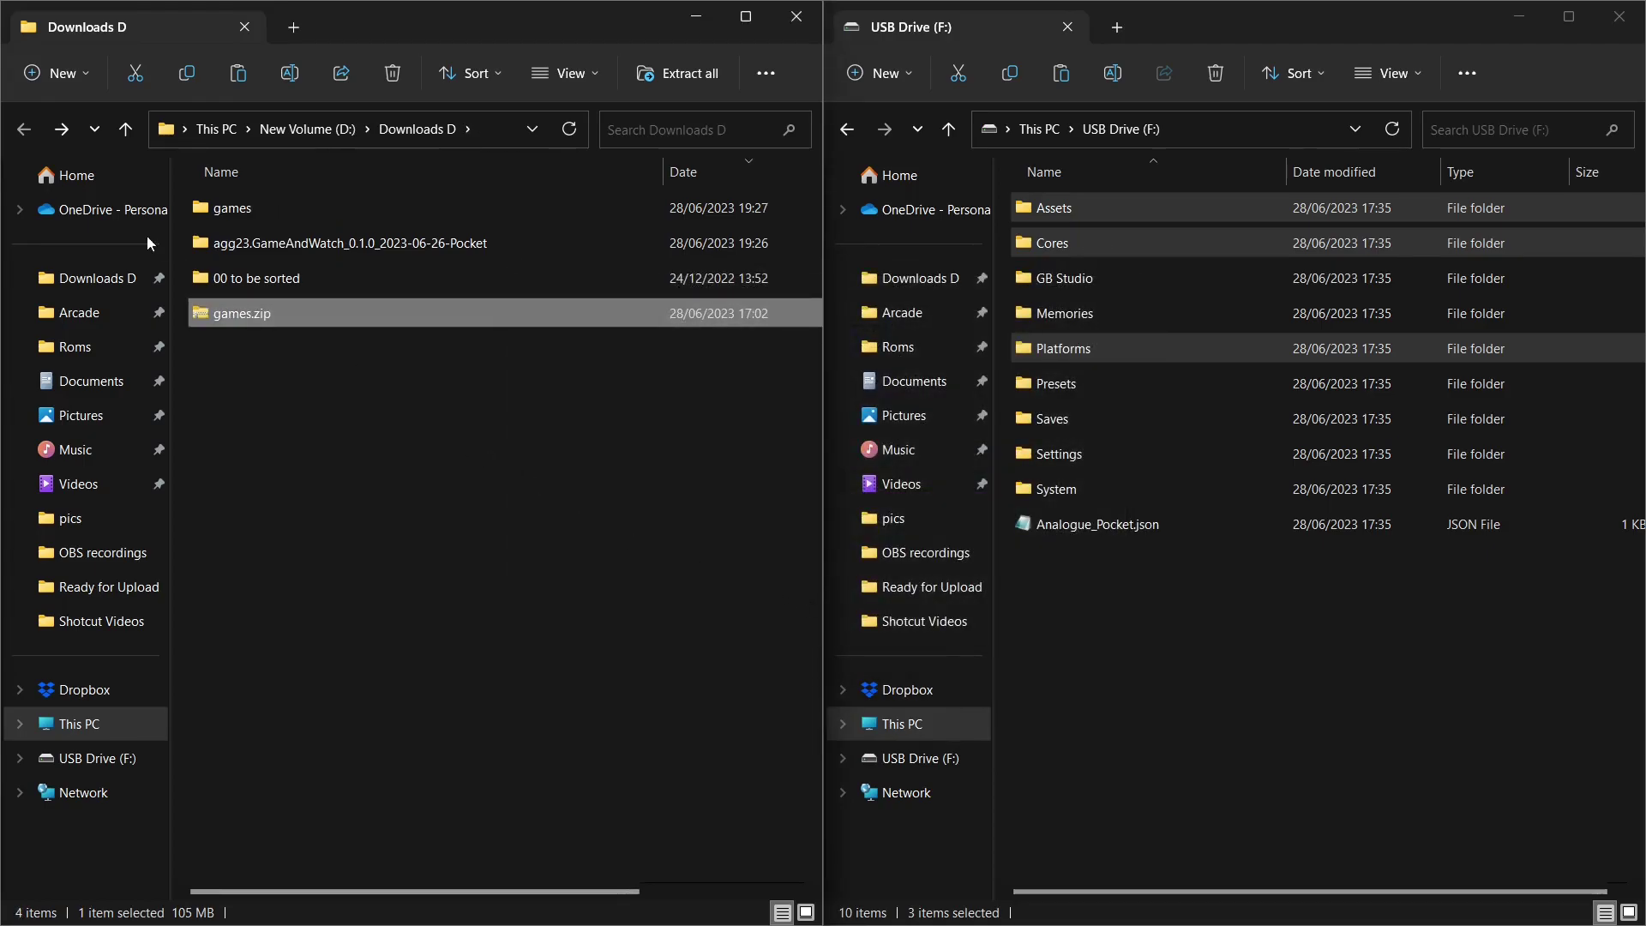
- Open the extracted games folder and look through its list of .gnw game files
double_click(238, 213)
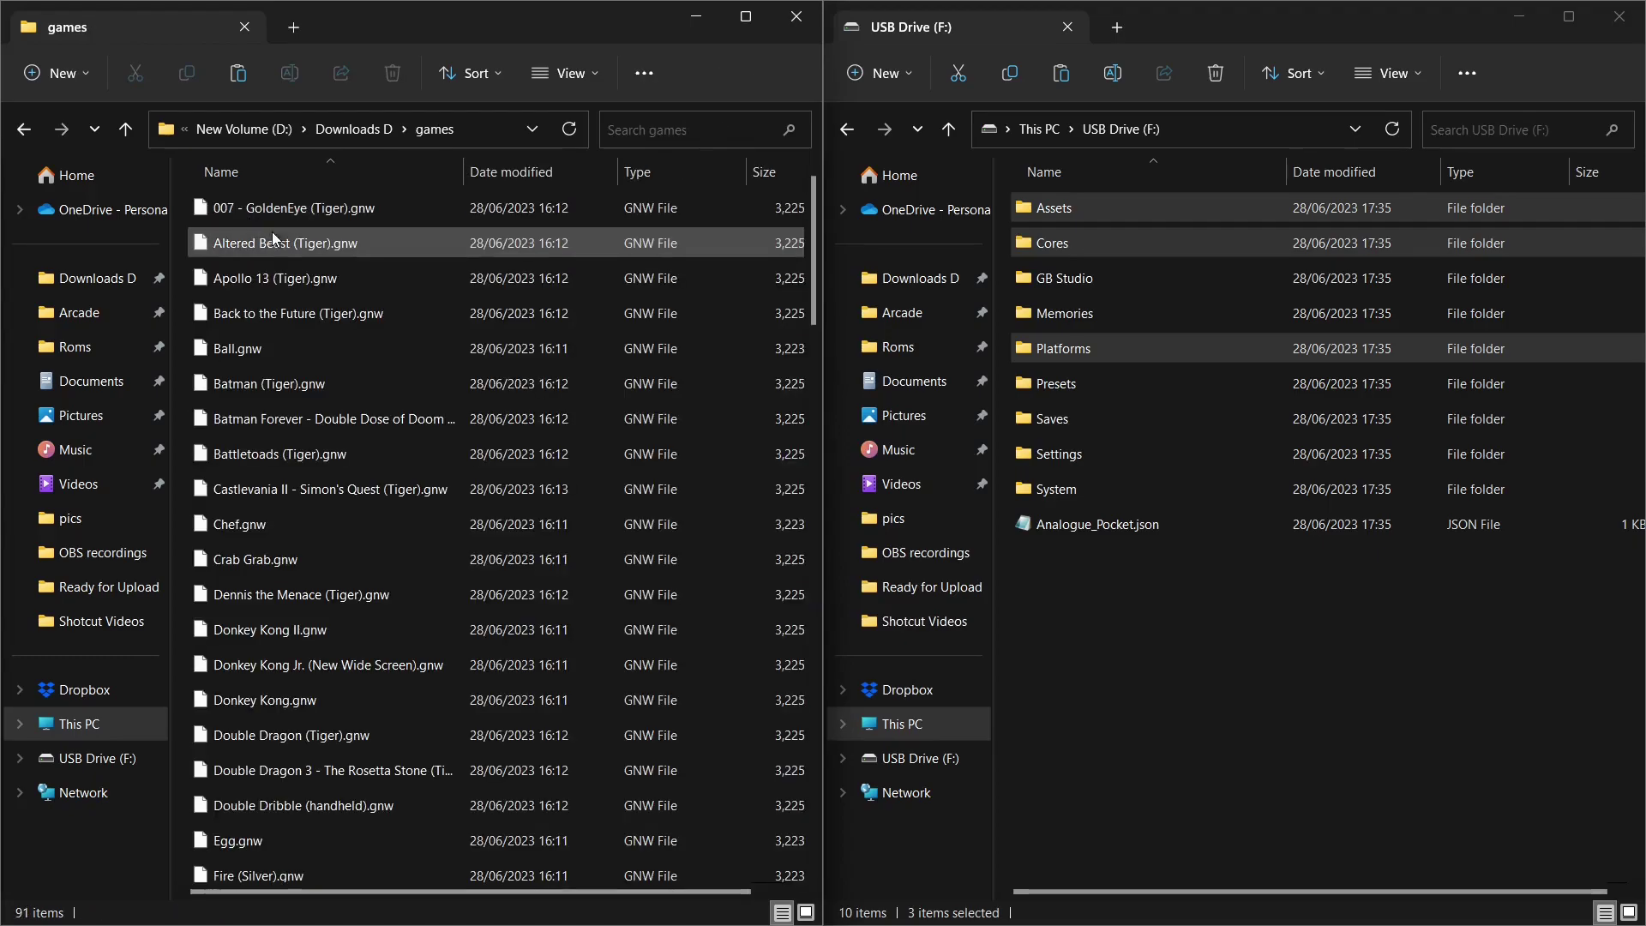
scroll(389, 291, down, 7)
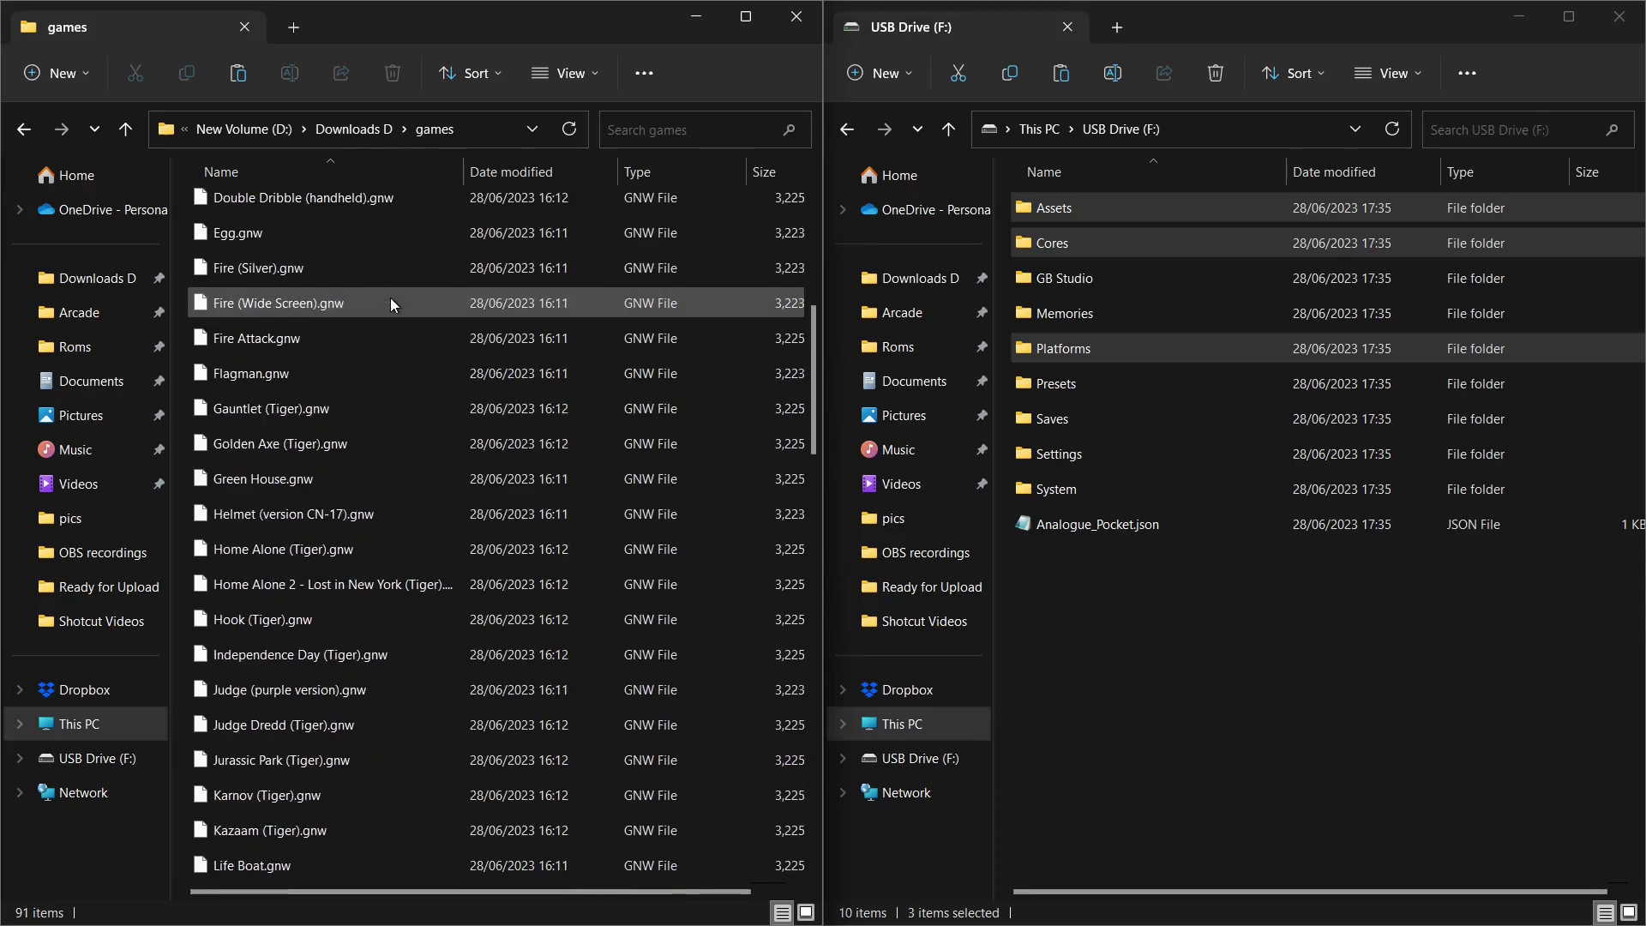
scroll(390, 300, down, 2)
scroll(391, 300, up, 5)
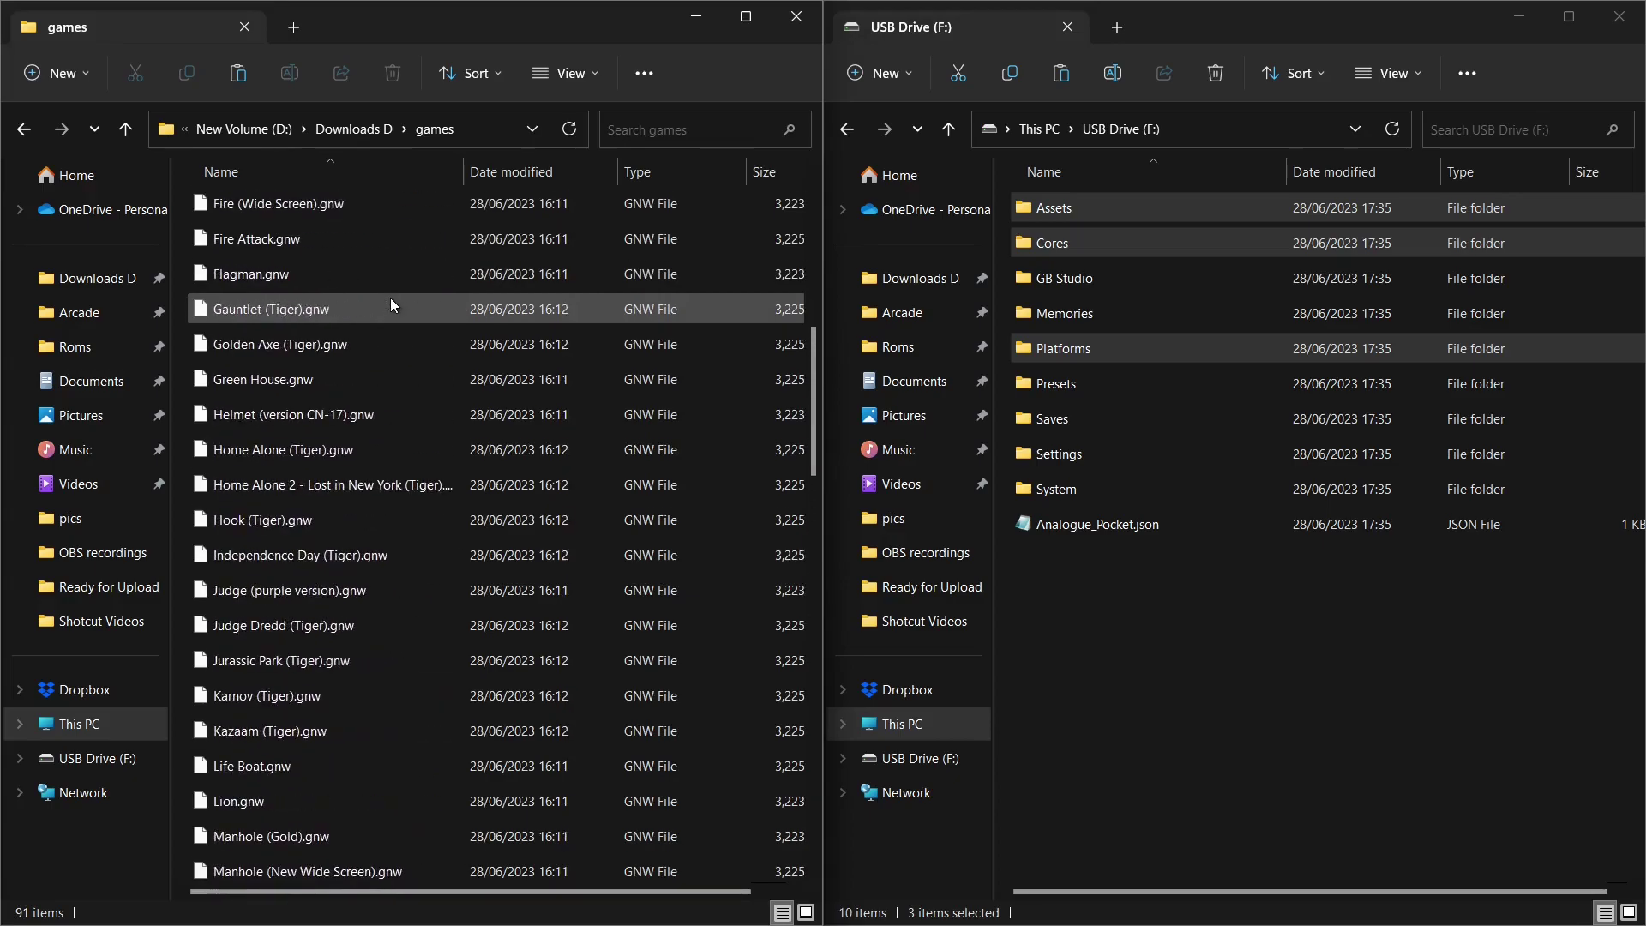
scroll(391, 309, up, 5)
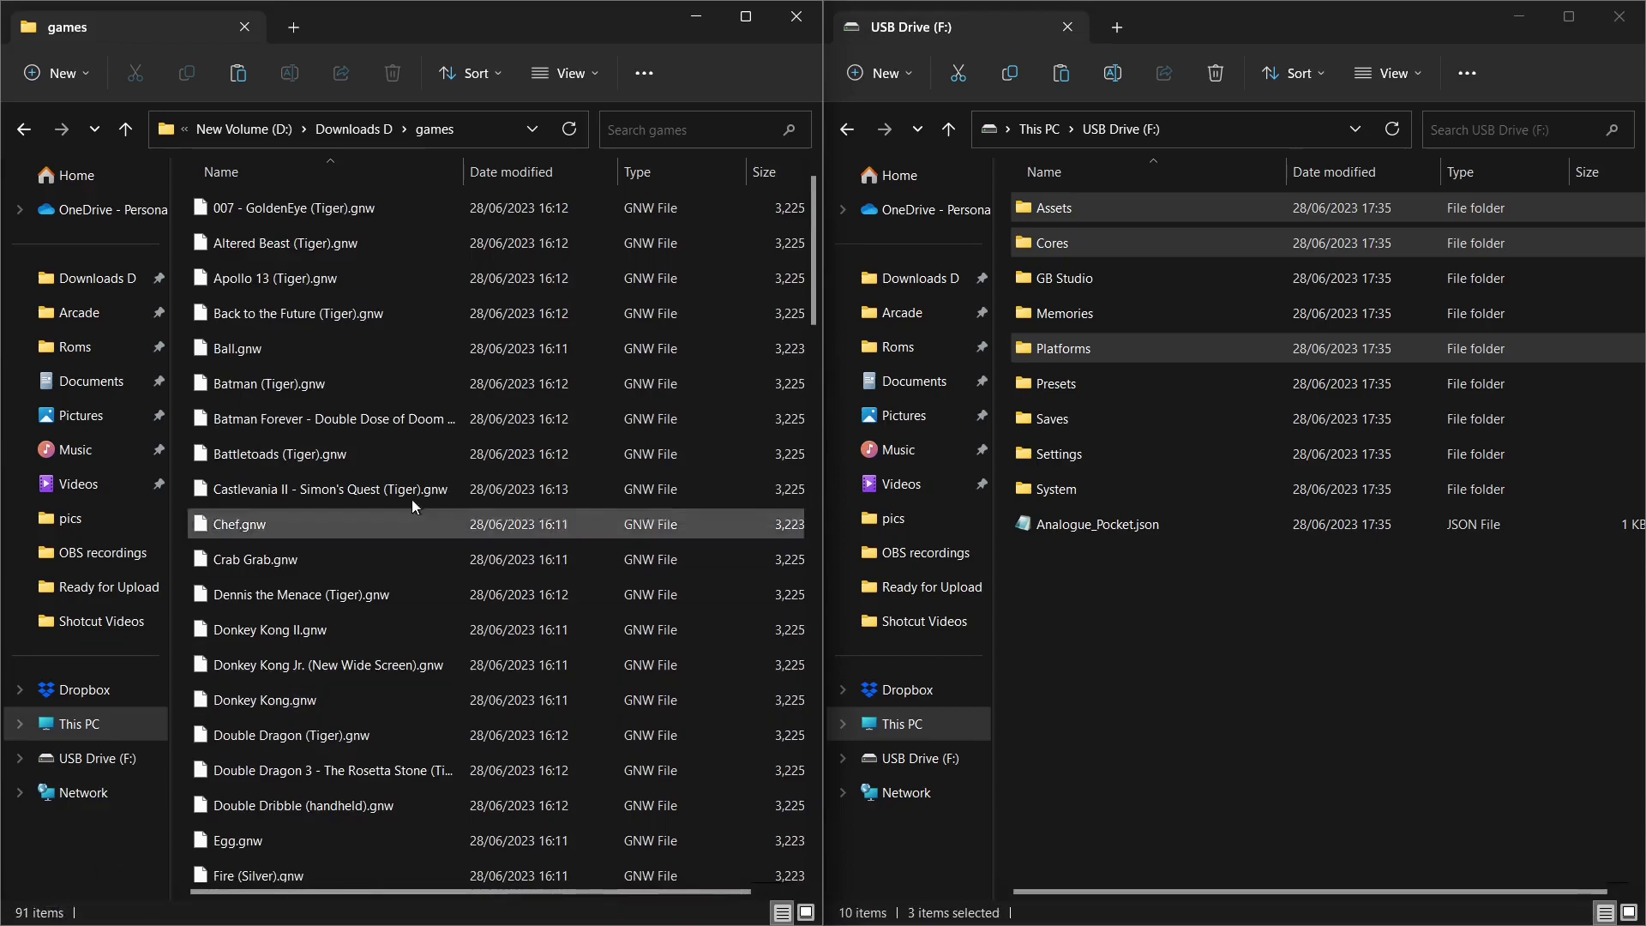
- Open the common folder inside Assets > gameandwatch on the USB drive
click(1190, 636)
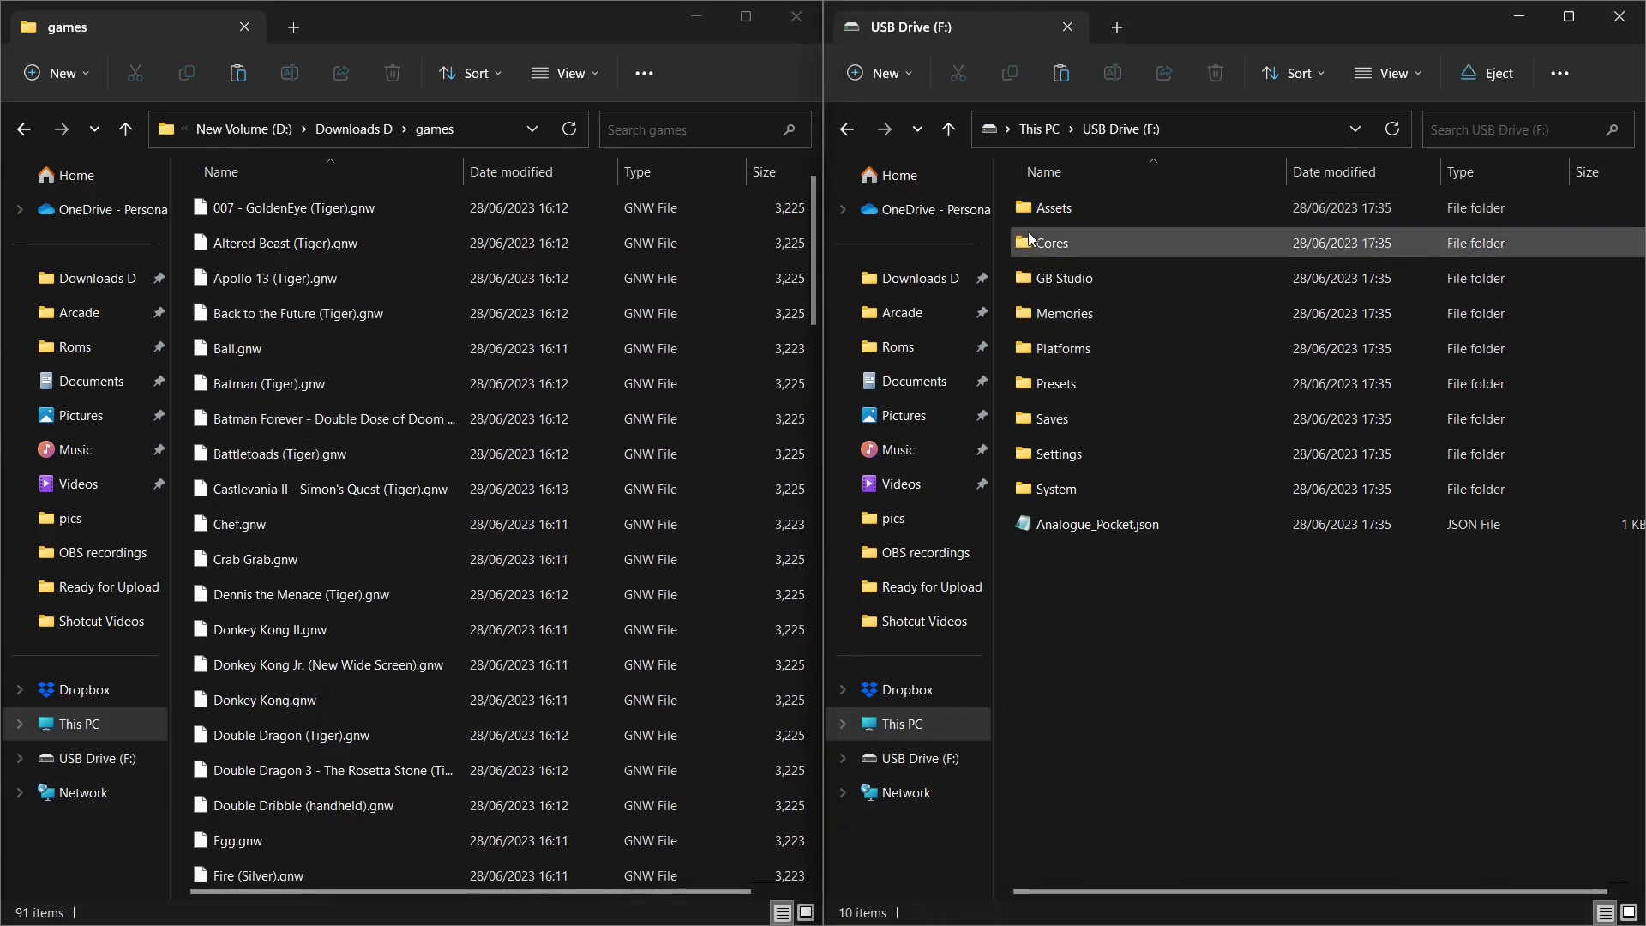
double_click(1067, 207)
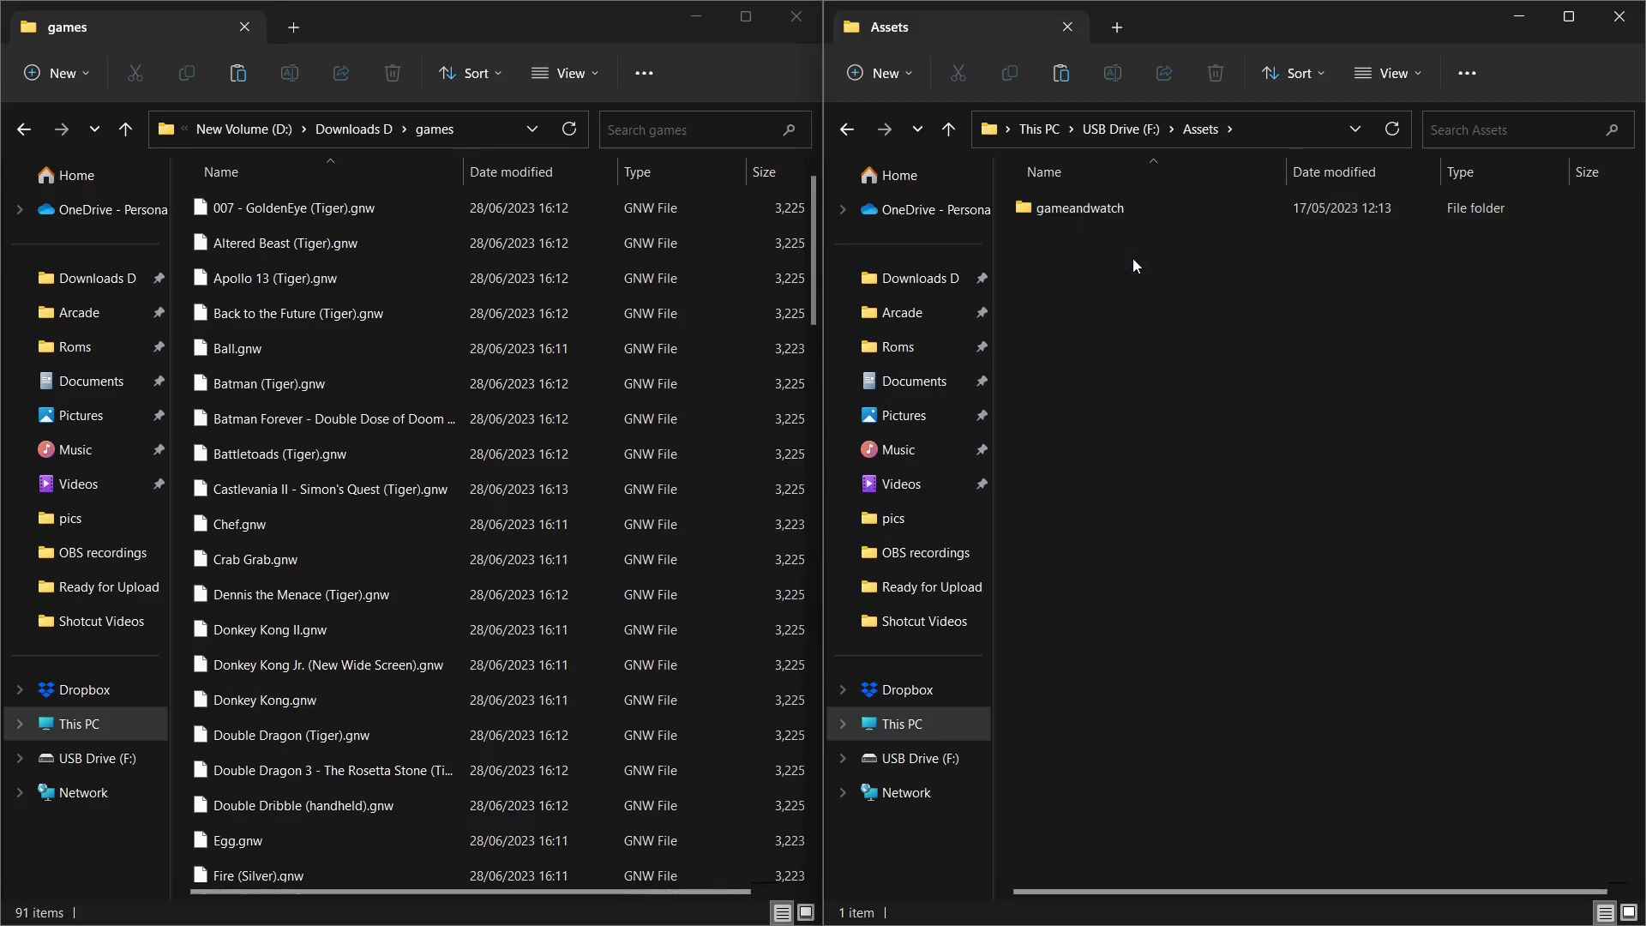
double_click(1081, 213)
double_click(1068, 212)
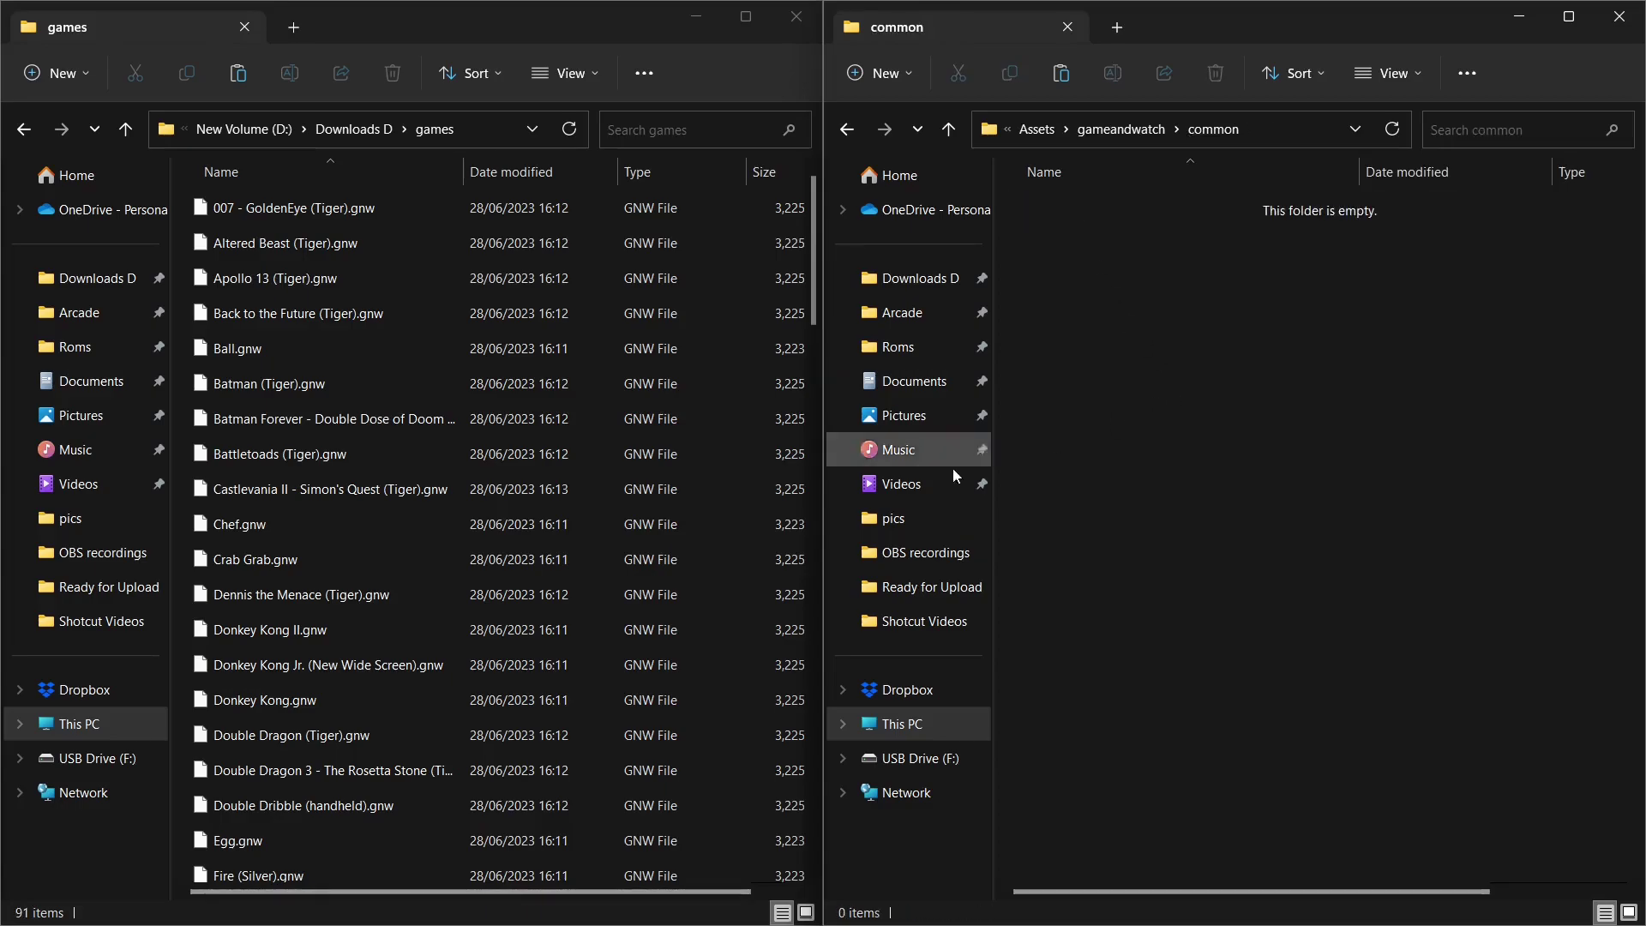
- Copy all the .gnw game files from the extracted games folder into the common folder under Assets > gameandwatch
click(301, 221)
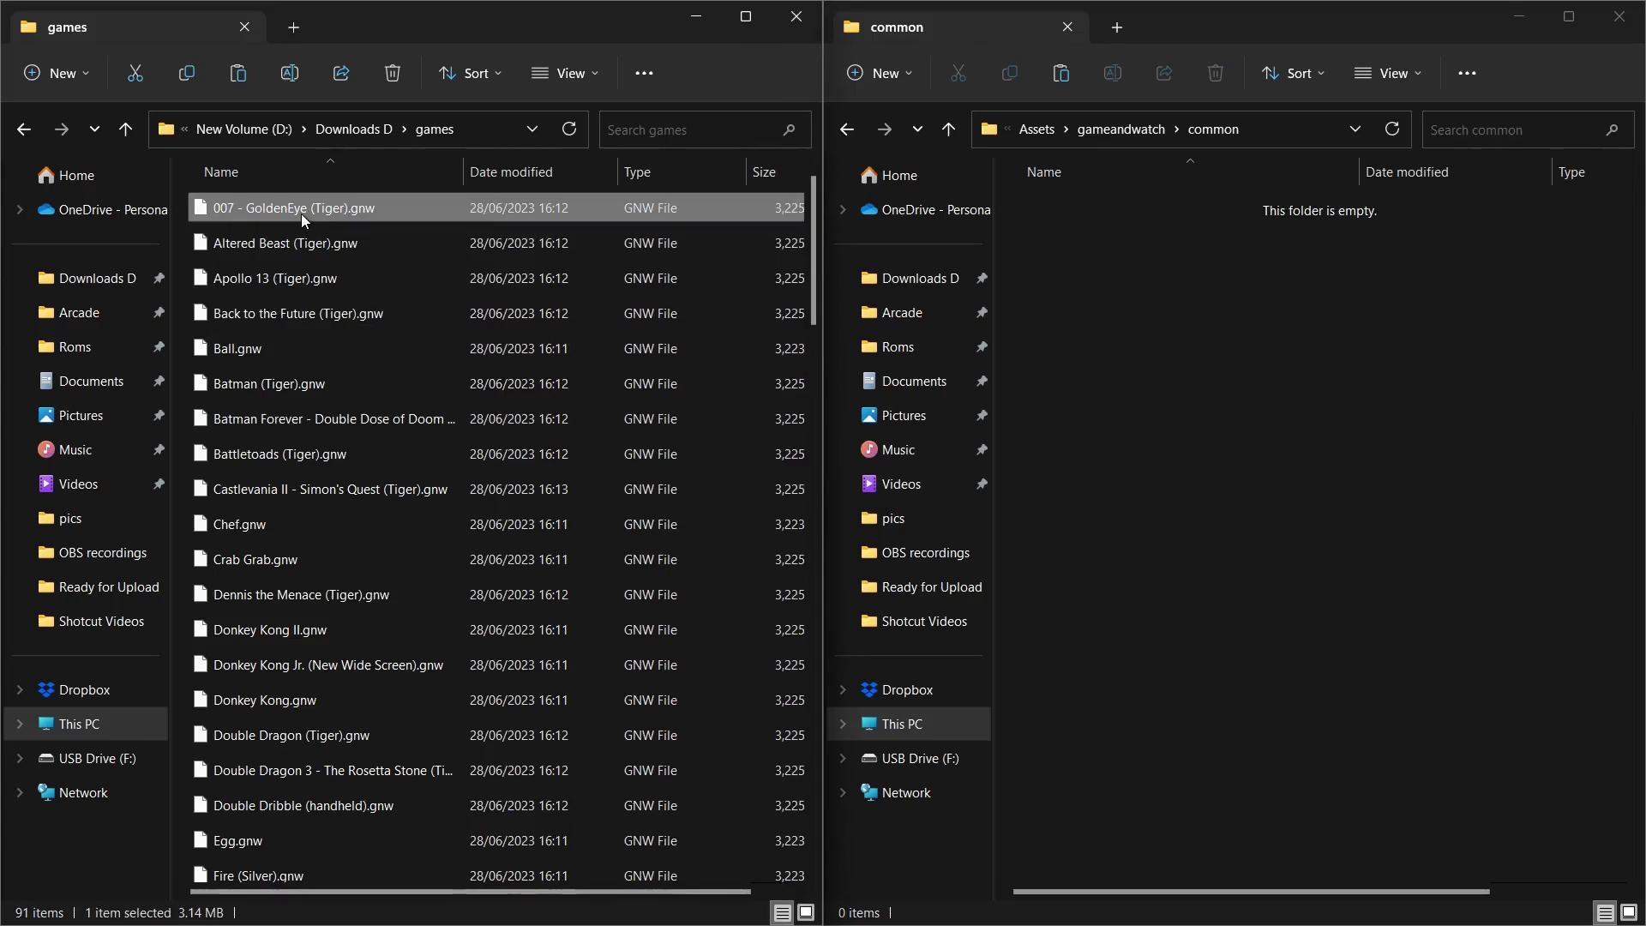
key(ctrl+a)
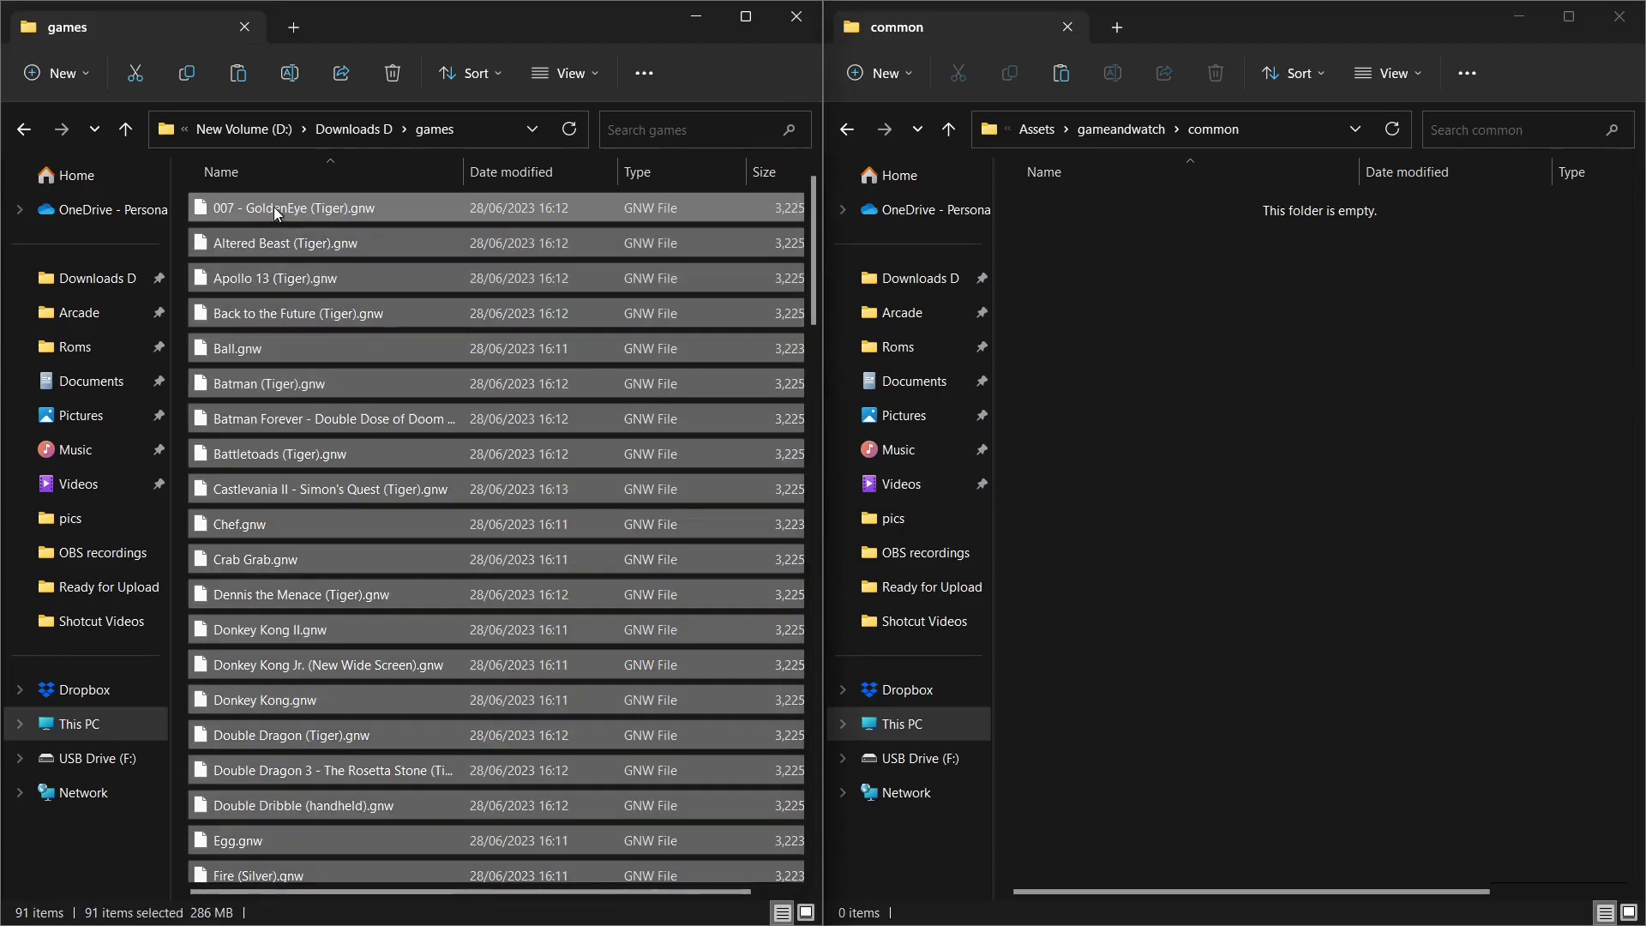
right_click(274, 207)
click(345, 232)
right_click(1176, 347)
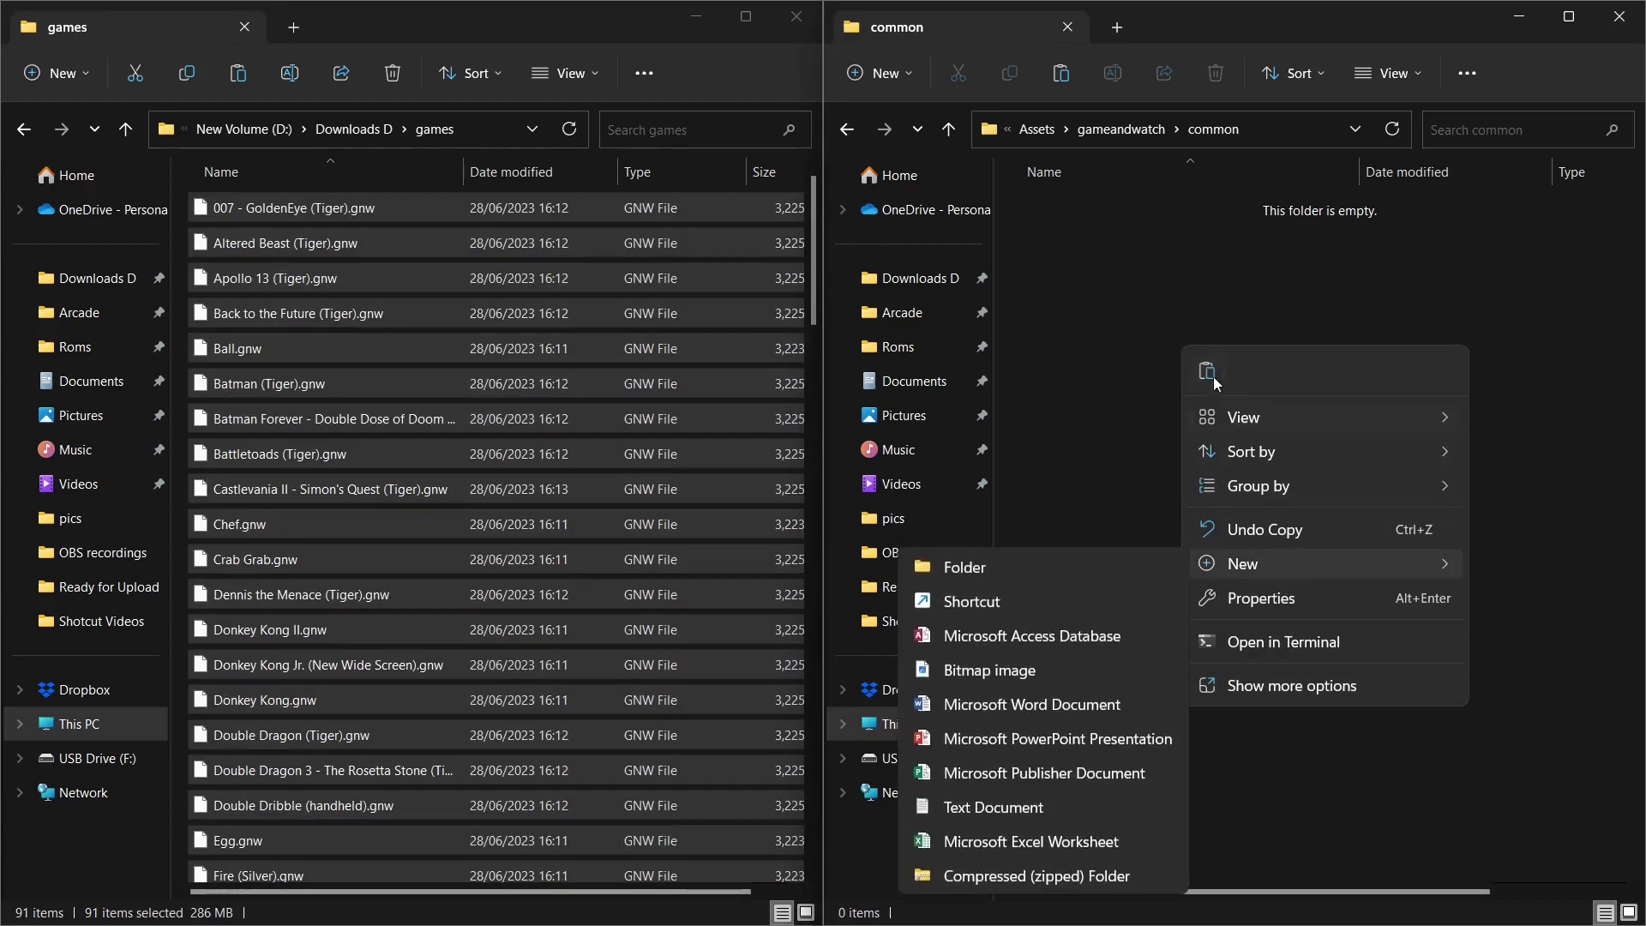
click(1207, 369)
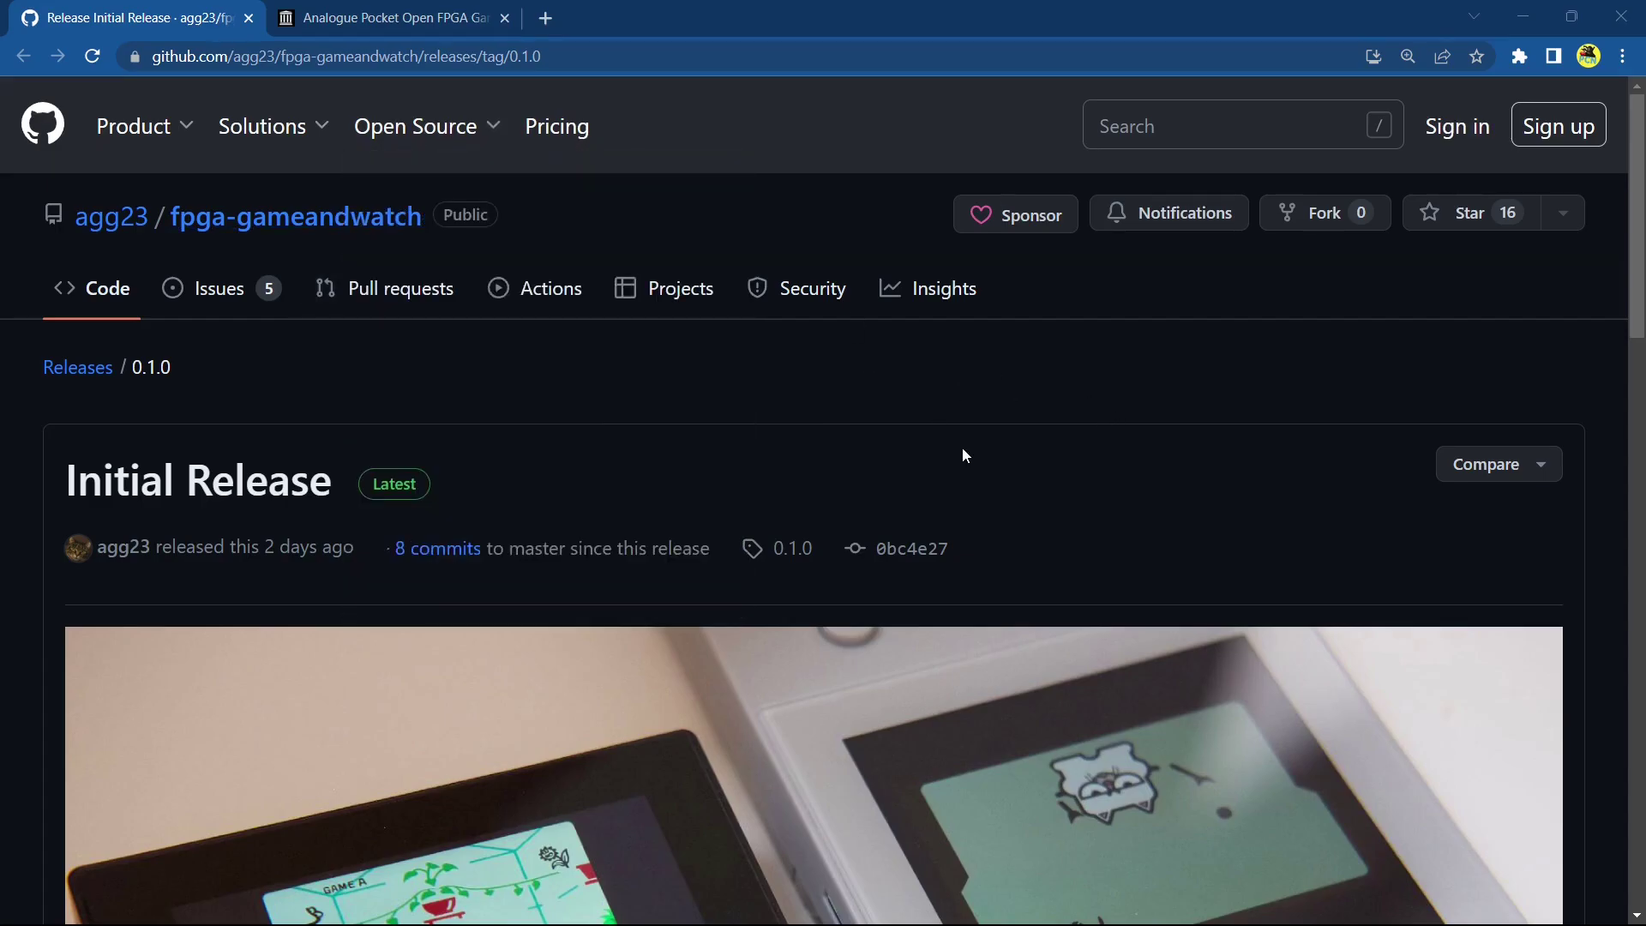
- Download agg23.GameAndWatch_0.1.0_2023-06-26-MiSTer.zip from the assets of the fpga-gameandwatch 0.1.0 release
scroll(962, 452, down, 10)
scroll(964, 454, down, 10)
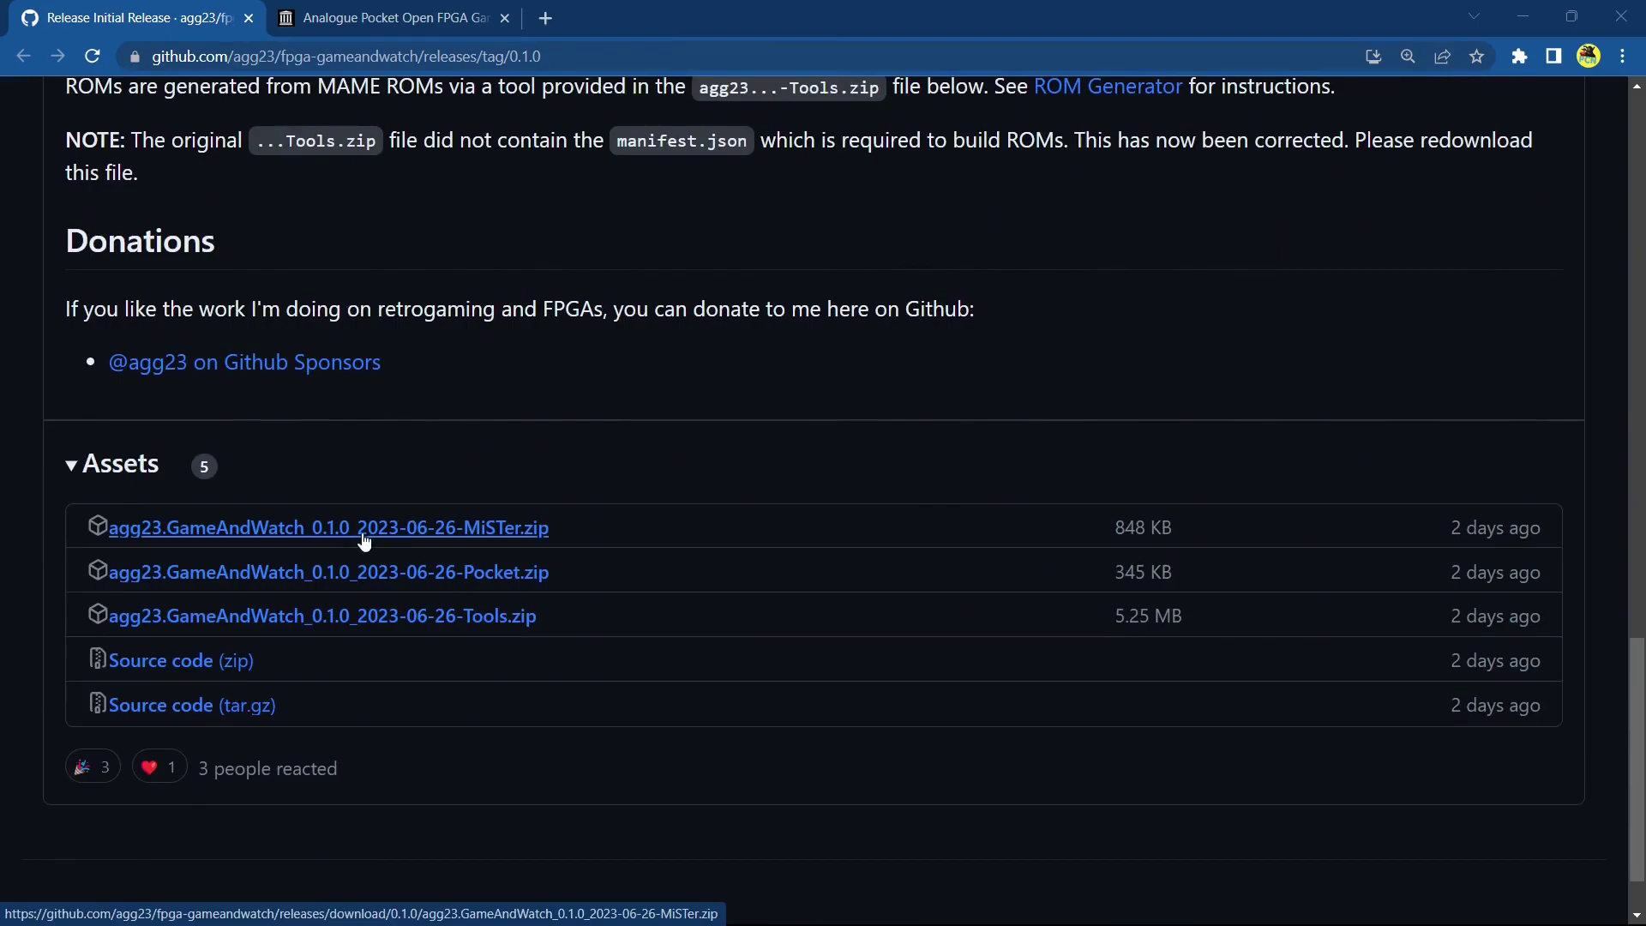
click(464, 527)
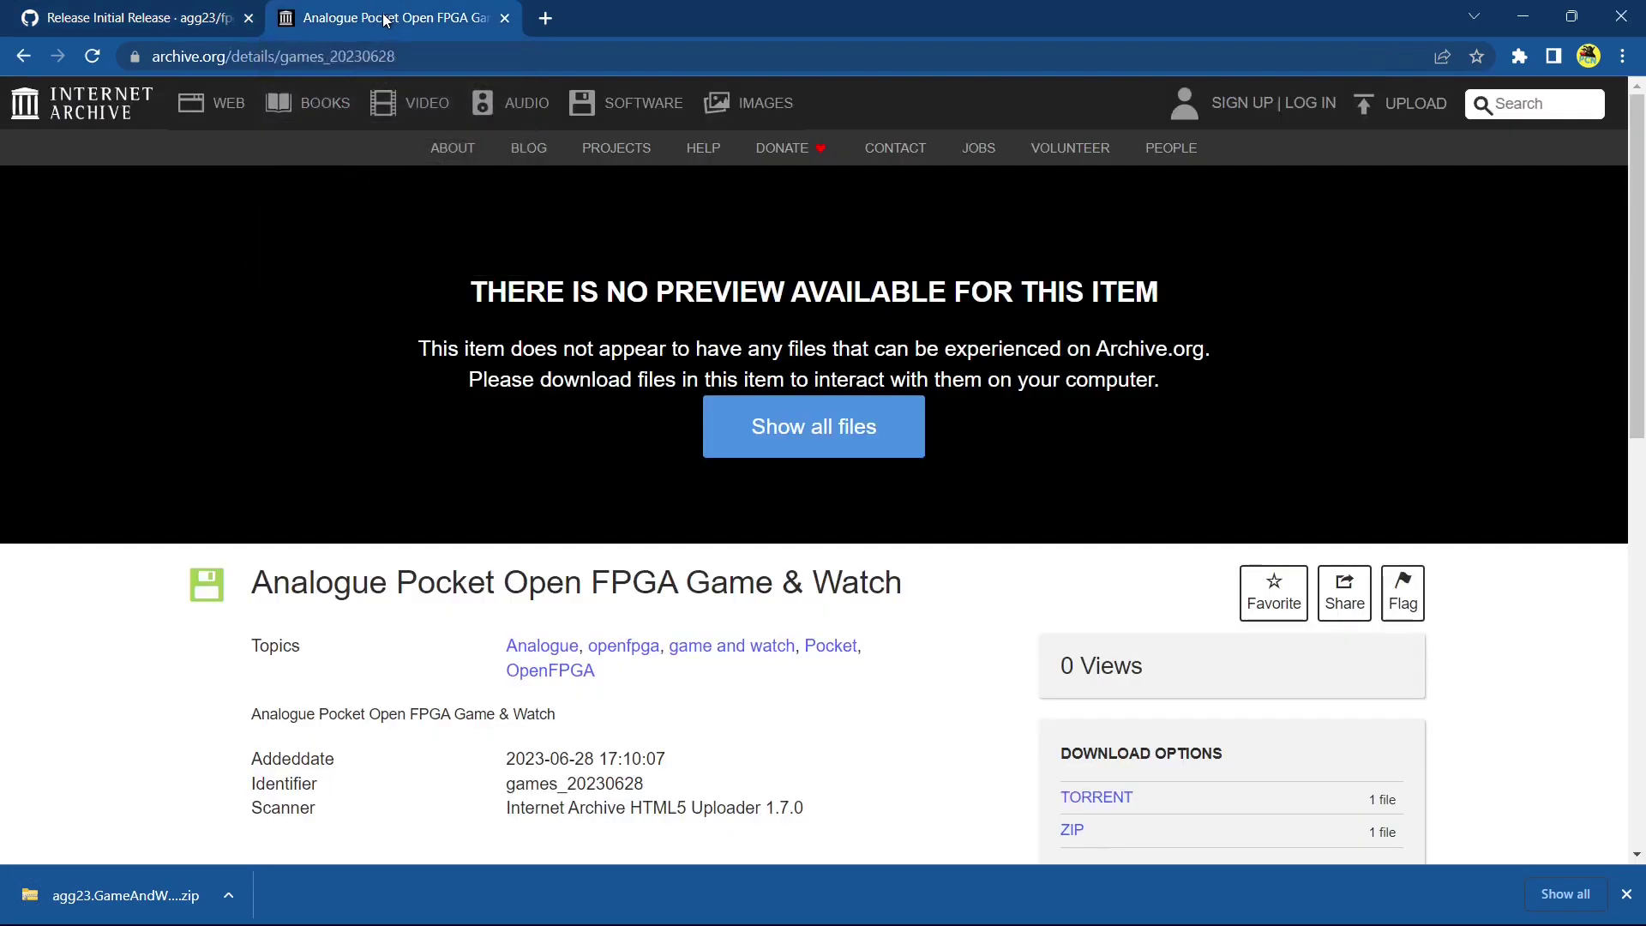
- Review the download options on the Internet Archive page for Analogue Pocket Open FPGA Game & Watch, and return to File Explorer
click(385, 18)
scroll(1361, 510, down, 4)
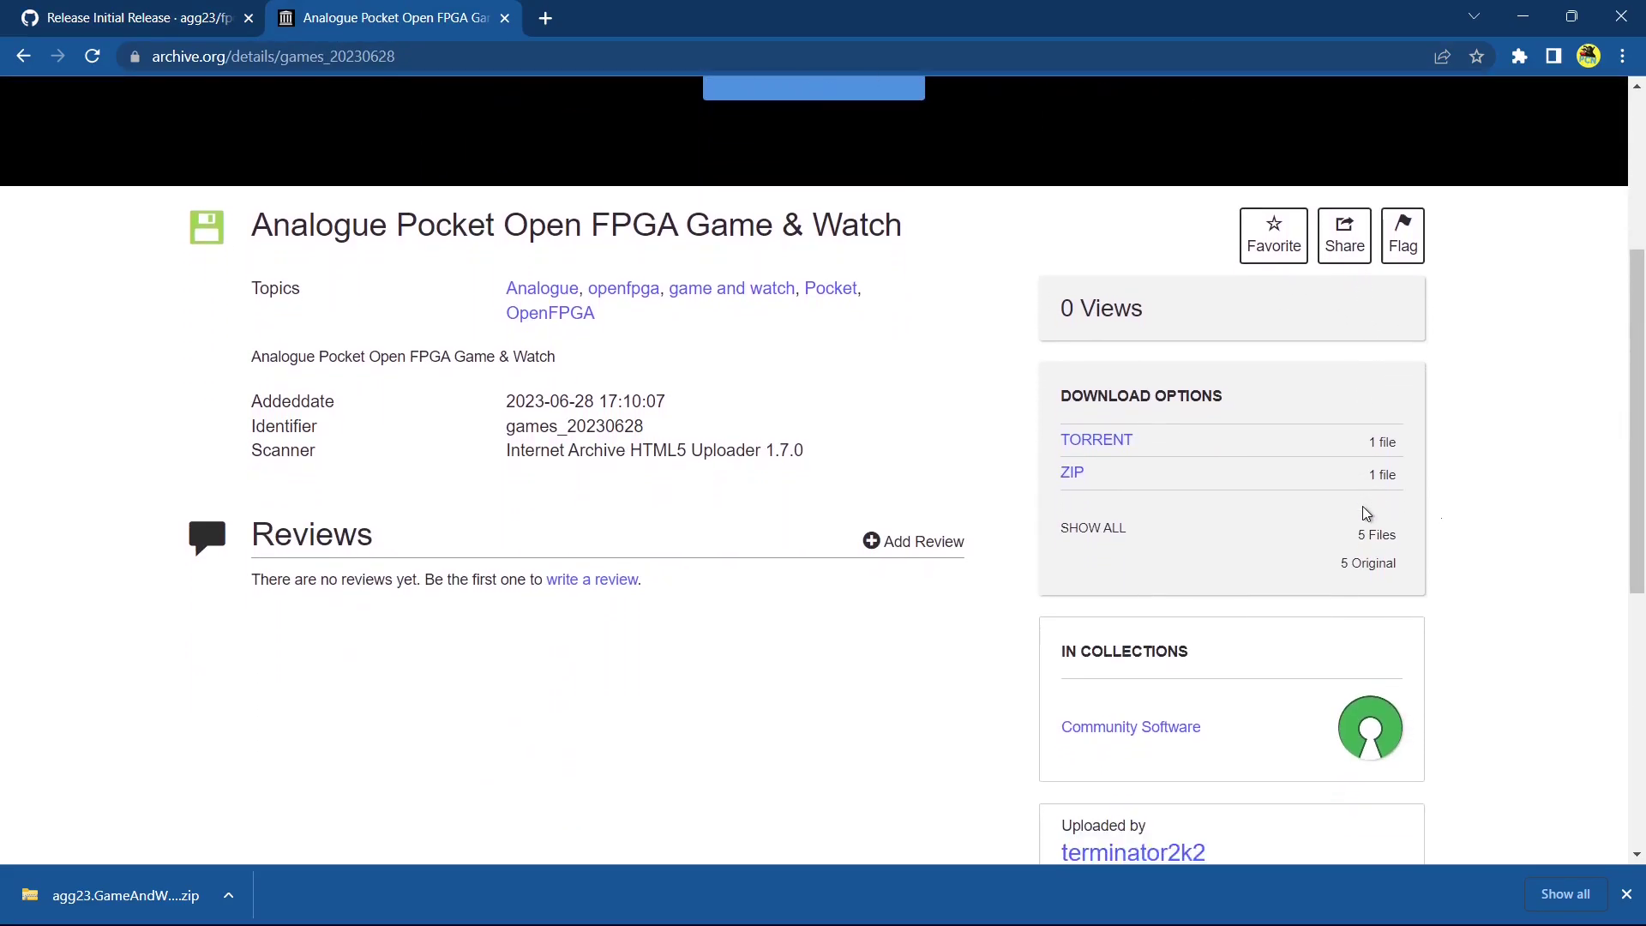
scroll(1366, 513, down, 3)
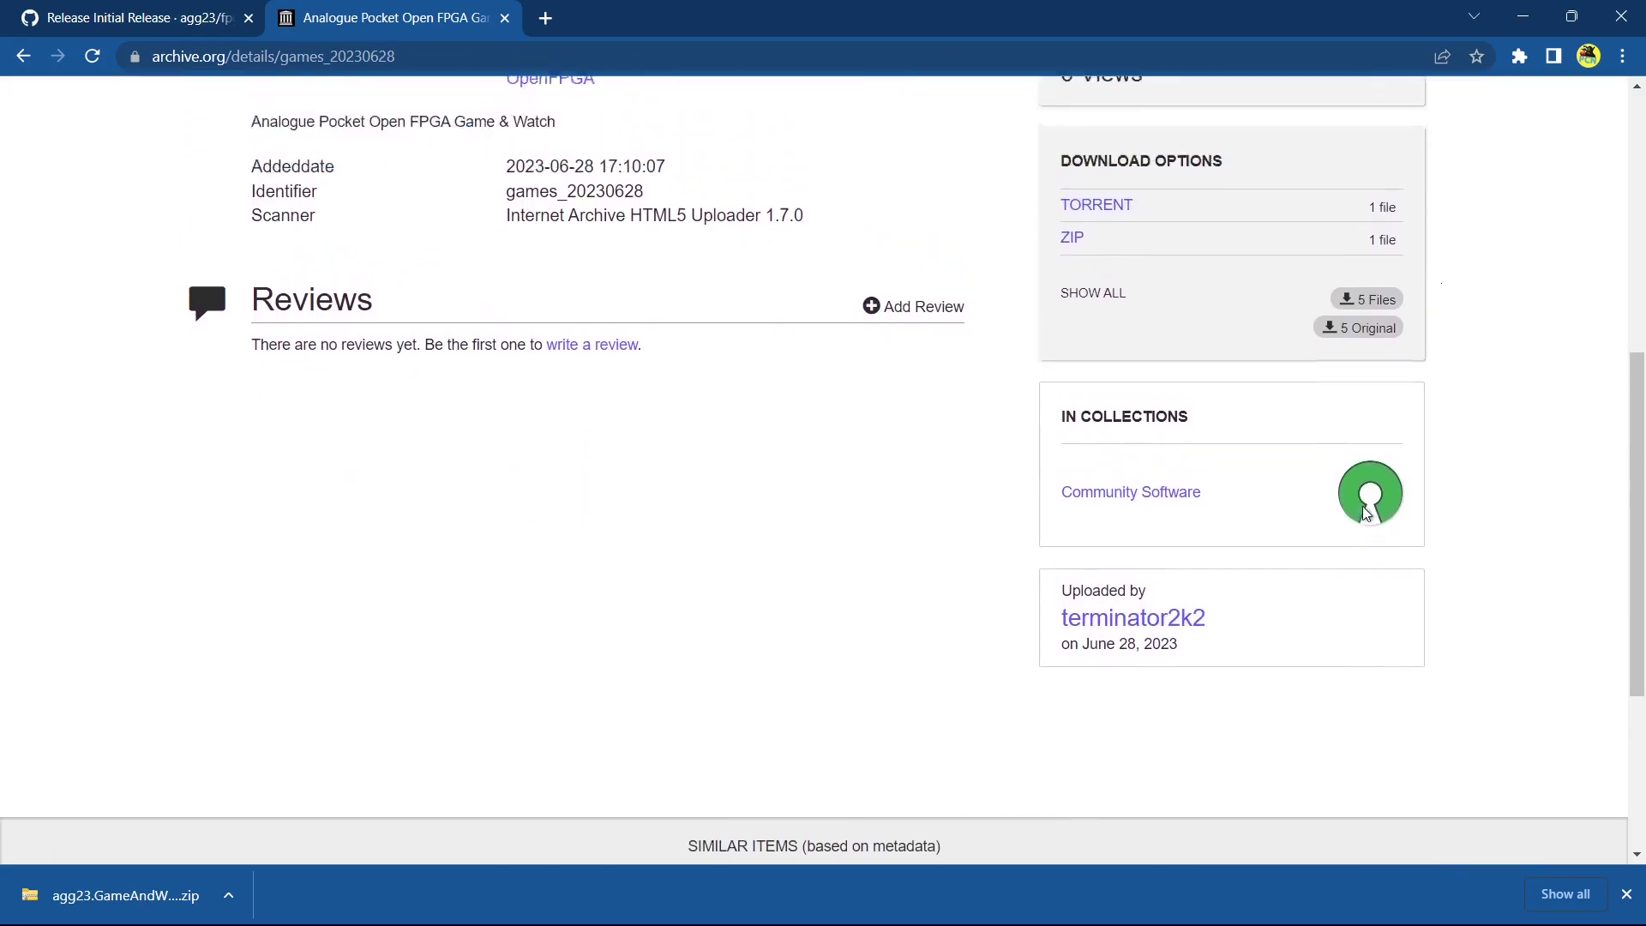
scroll(1366, 512, up, 7)
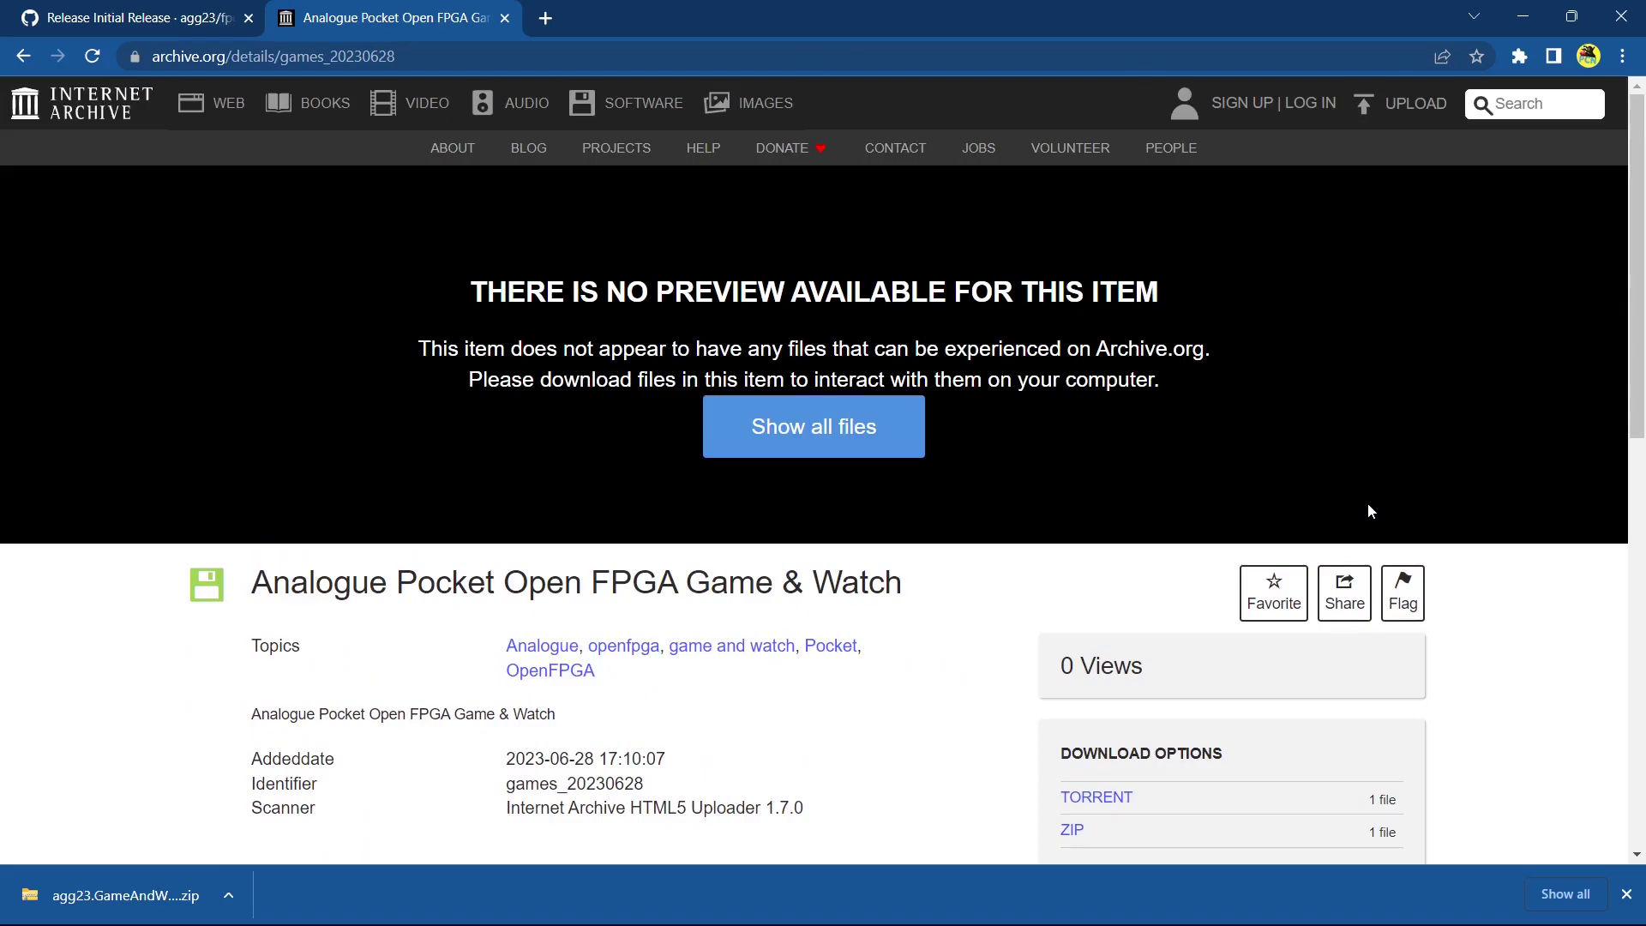
scroll(1369, 506, down, 6)
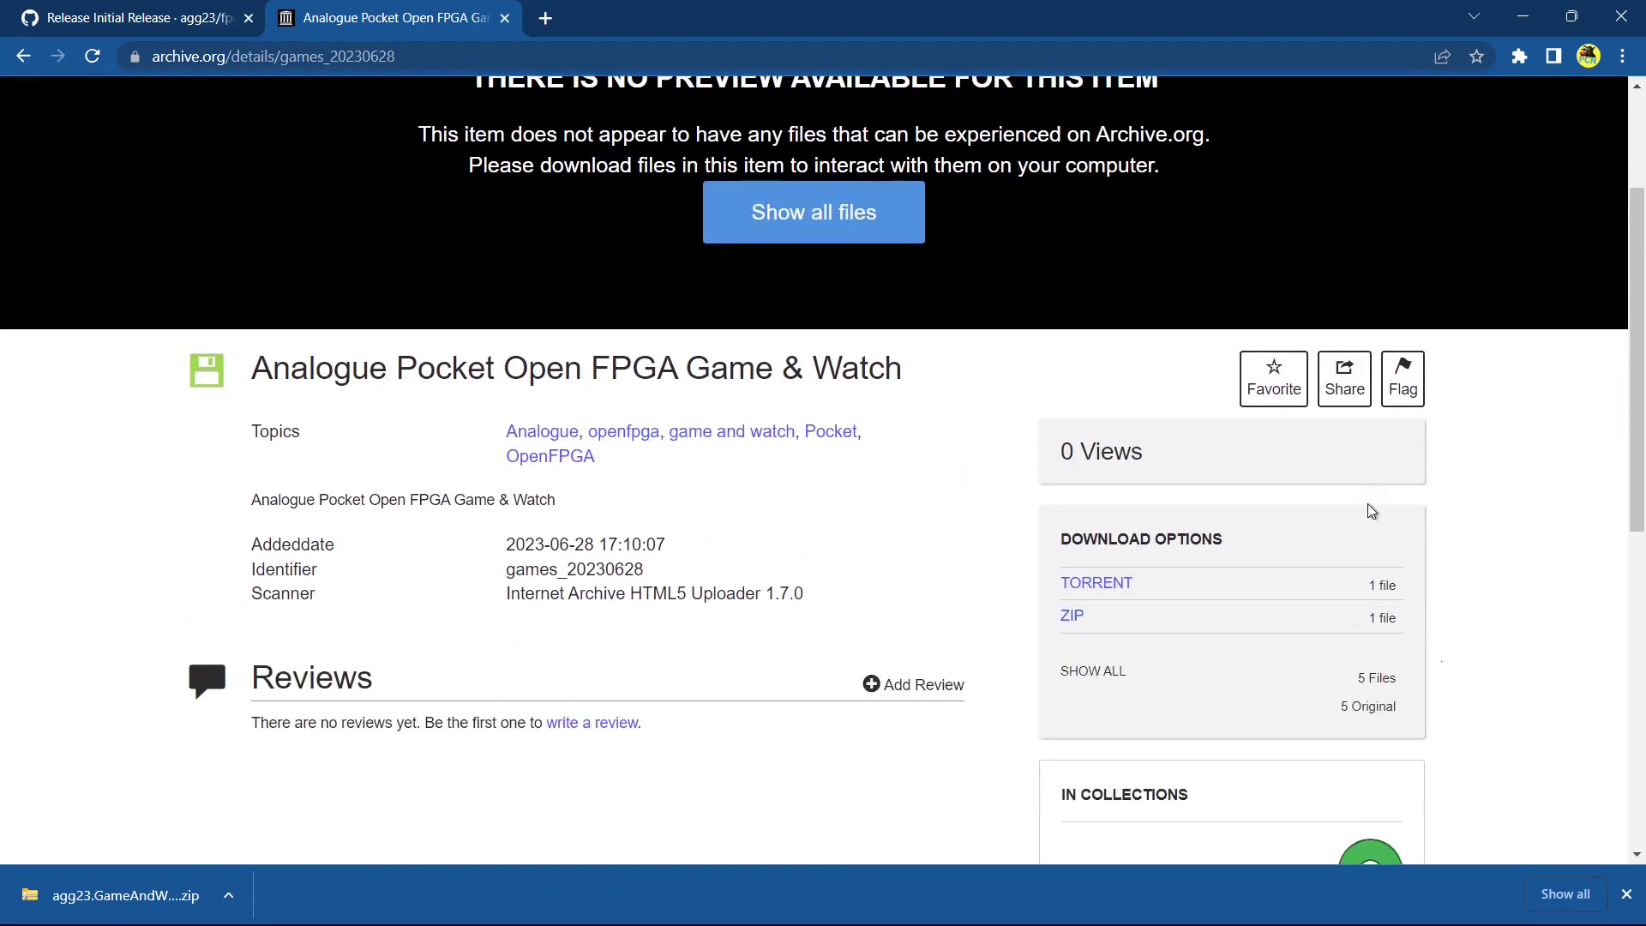
scroll(1367, 505, down, 4)
scroll(1370, 506, up, 10)
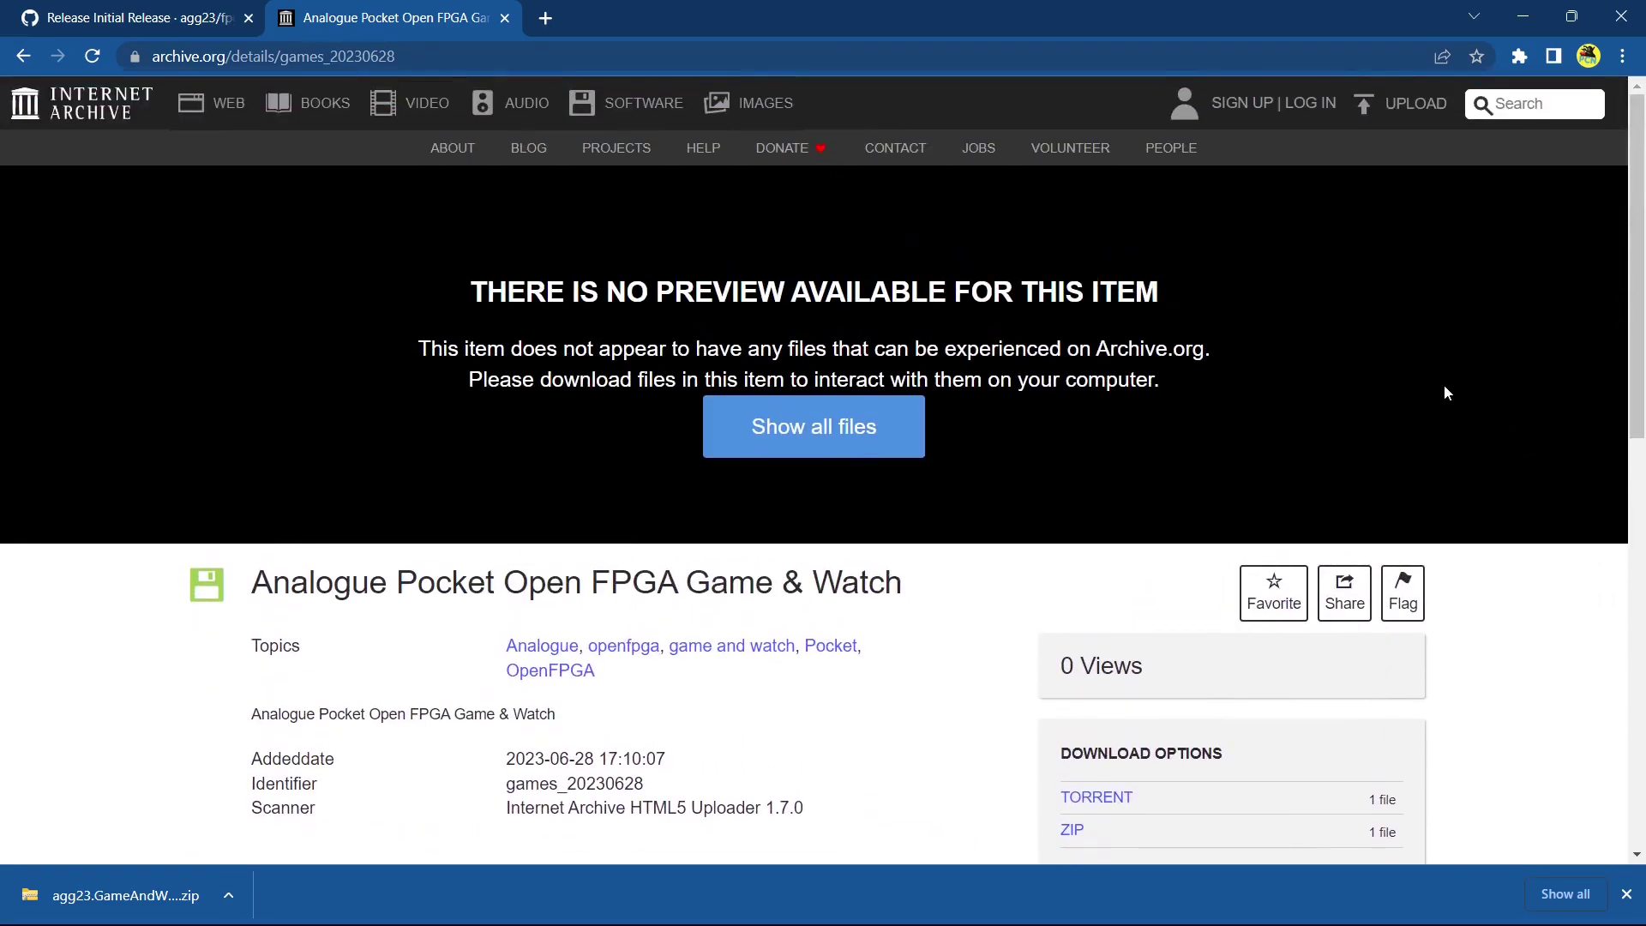
click(1523, 17)
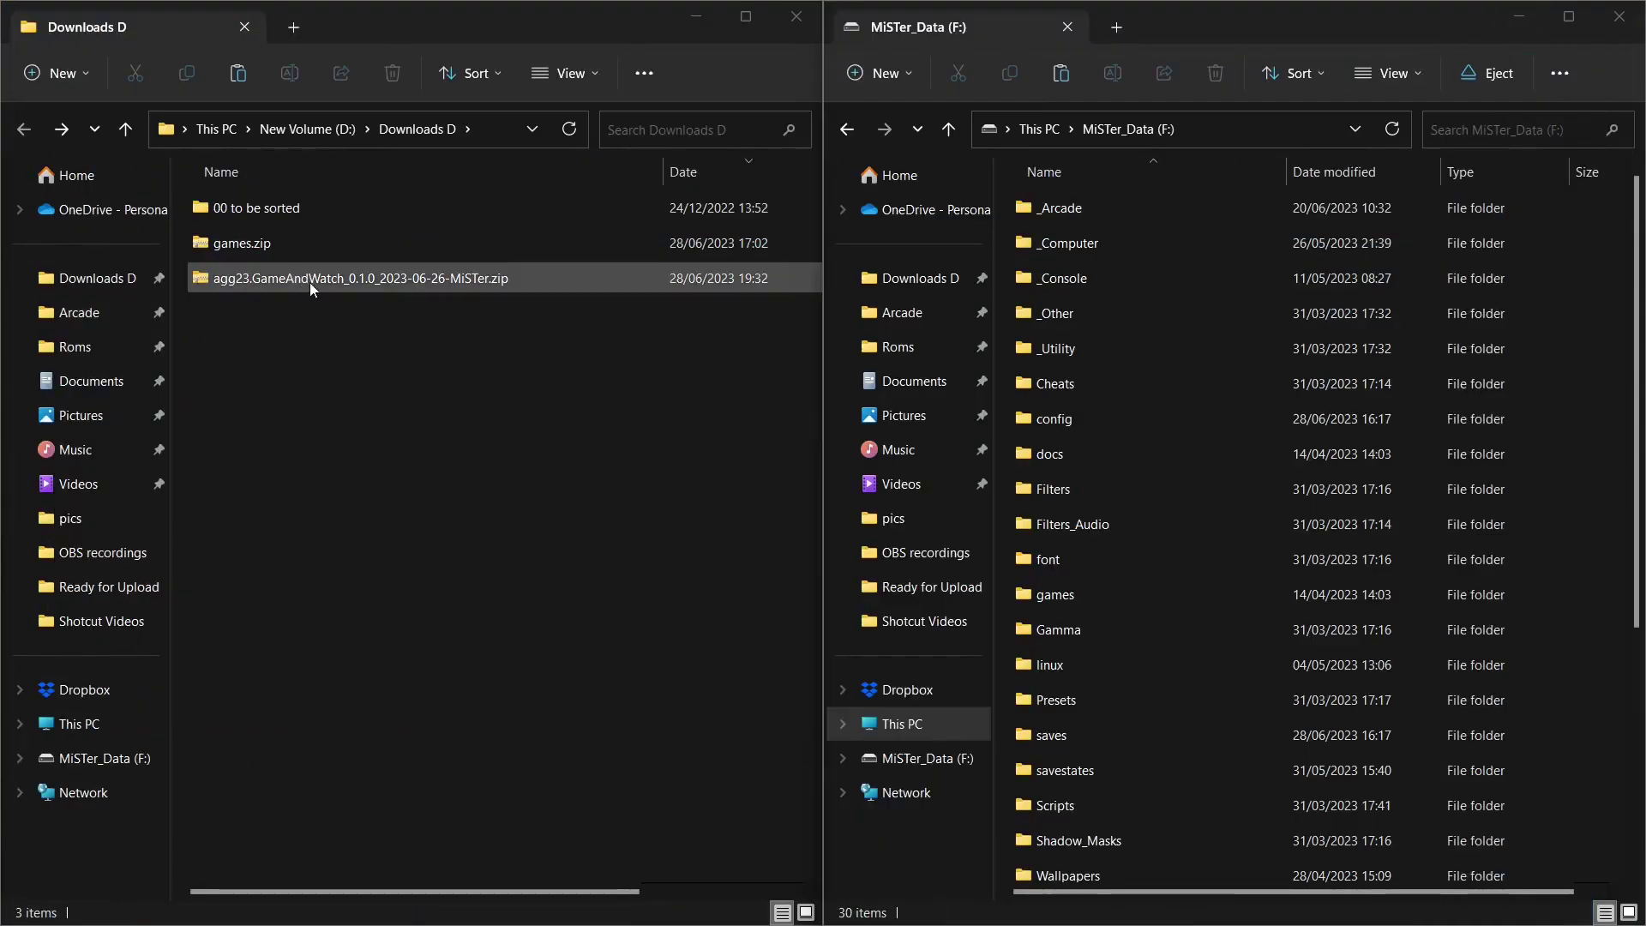
- Extract agg23.GameAndWatch_0.1.0_2023-06-26-MiSTer.zip with 7-Zip into a folder of the same name in Downloads D
click(281, 276)
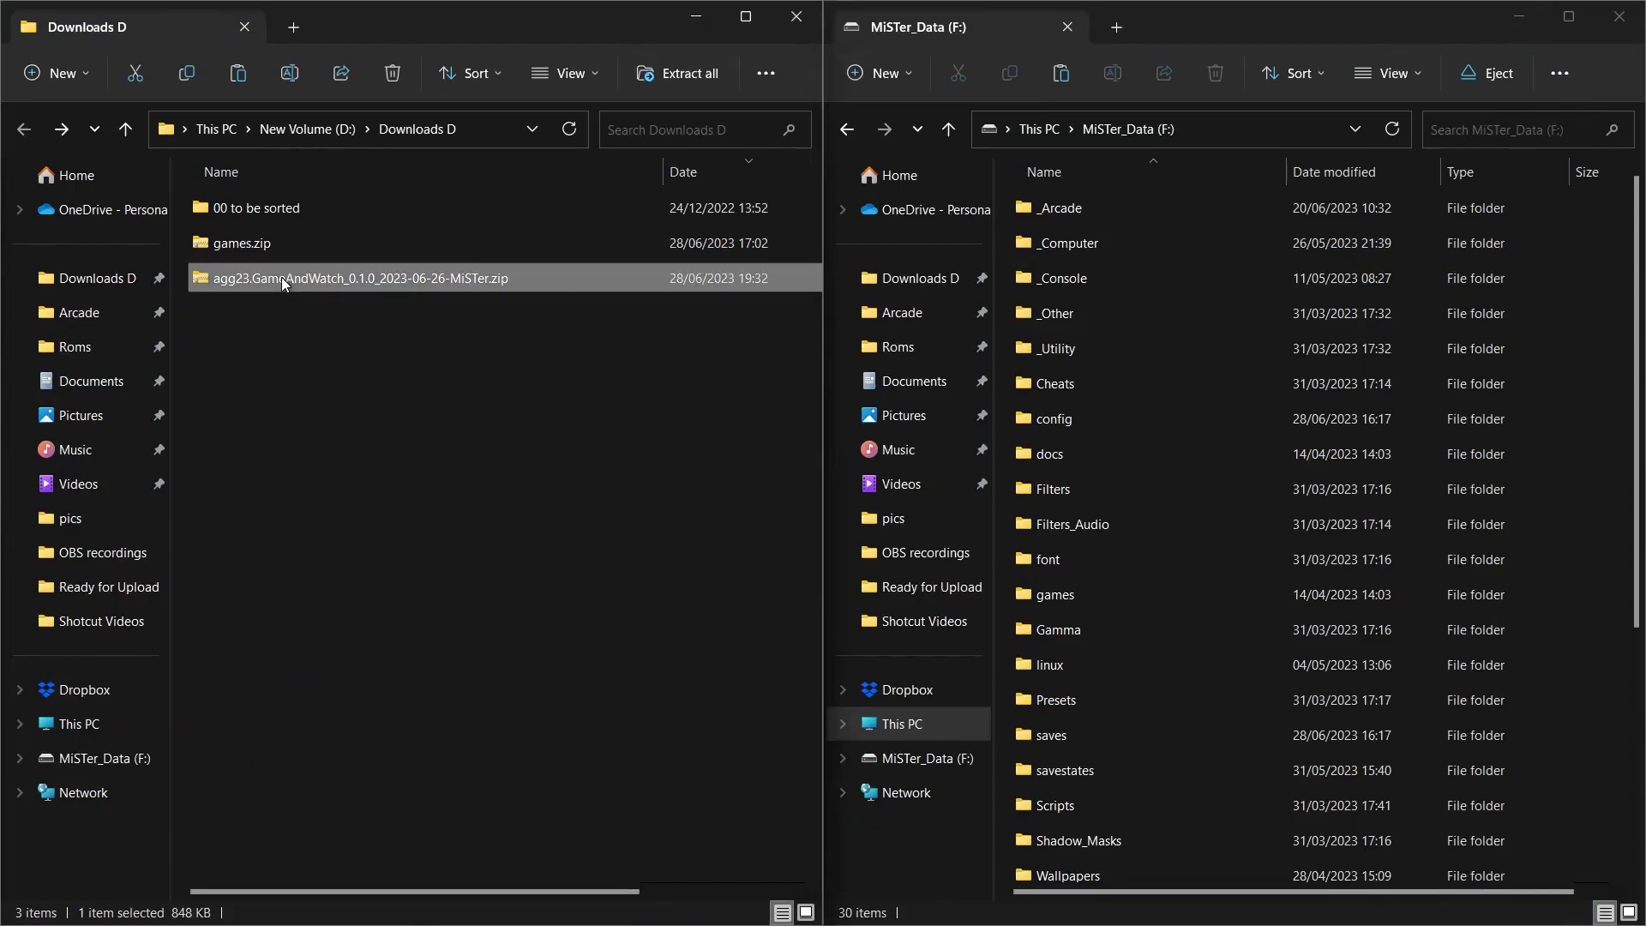
right_click(282, 276)
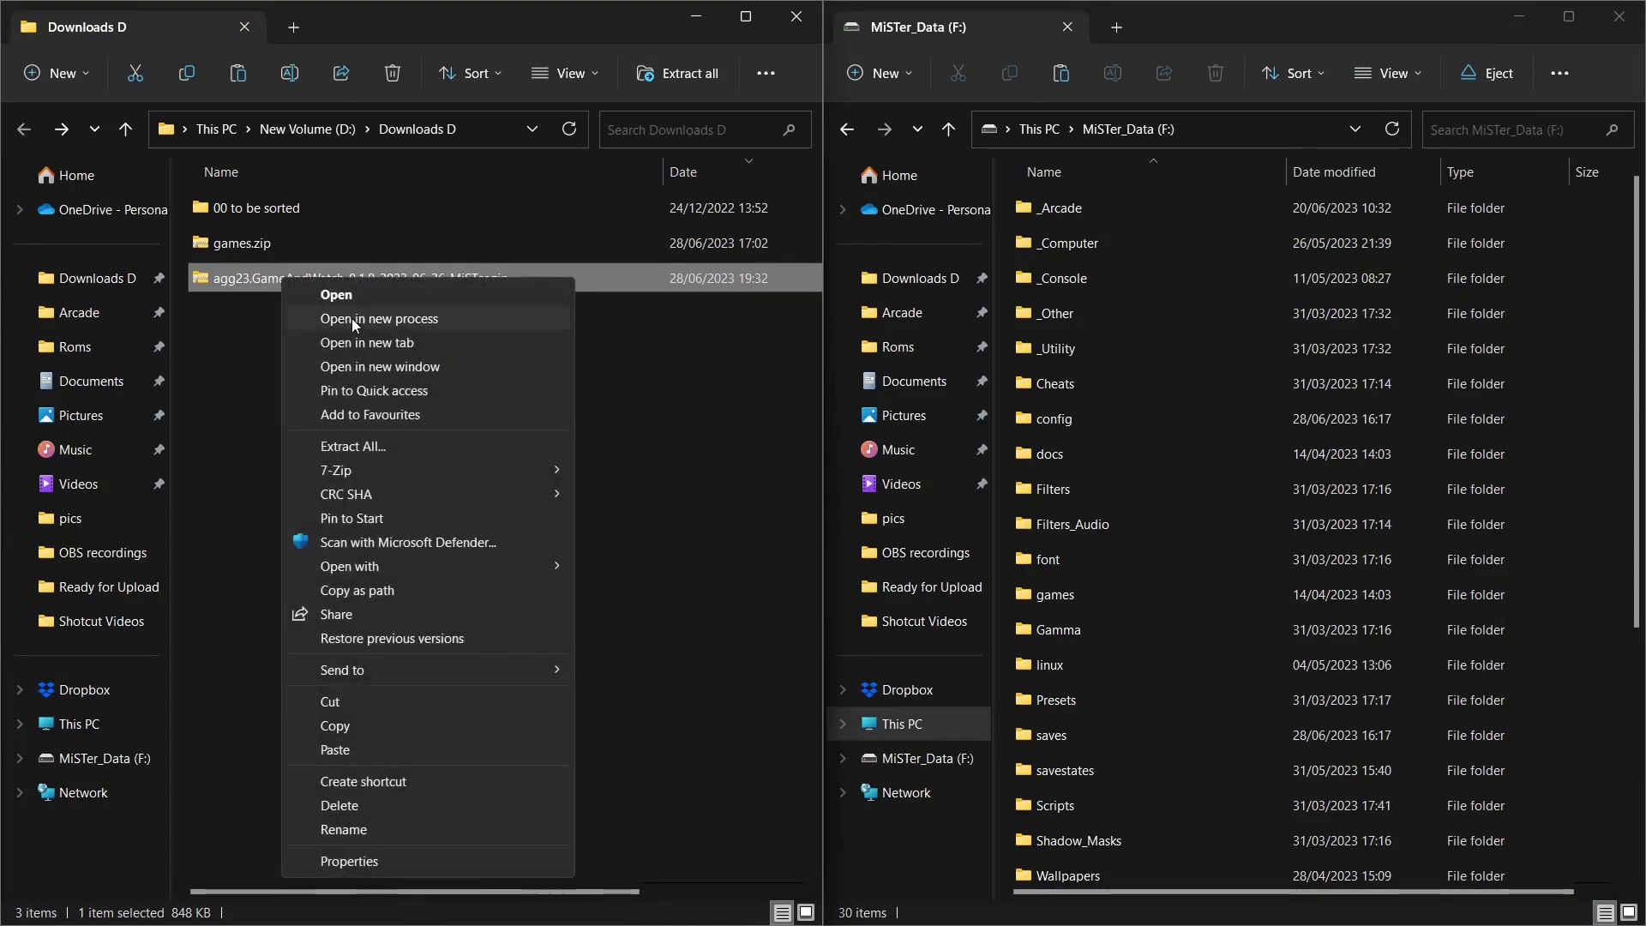
mouse_move(403, 471)
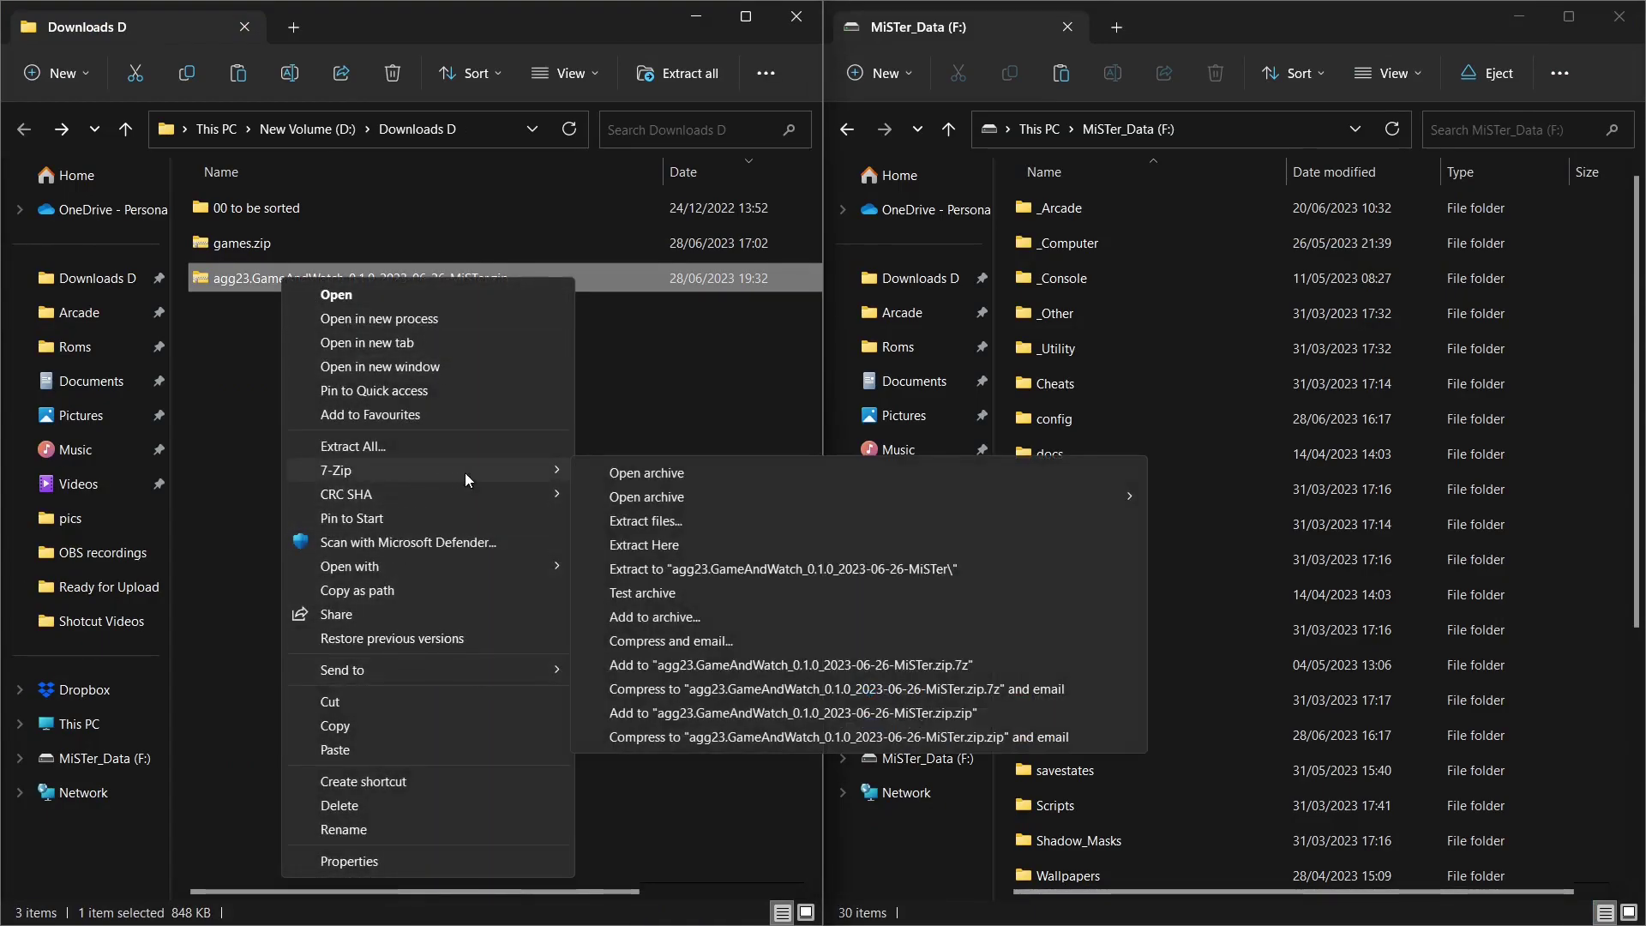
click(677, 525)
click(805, 600)
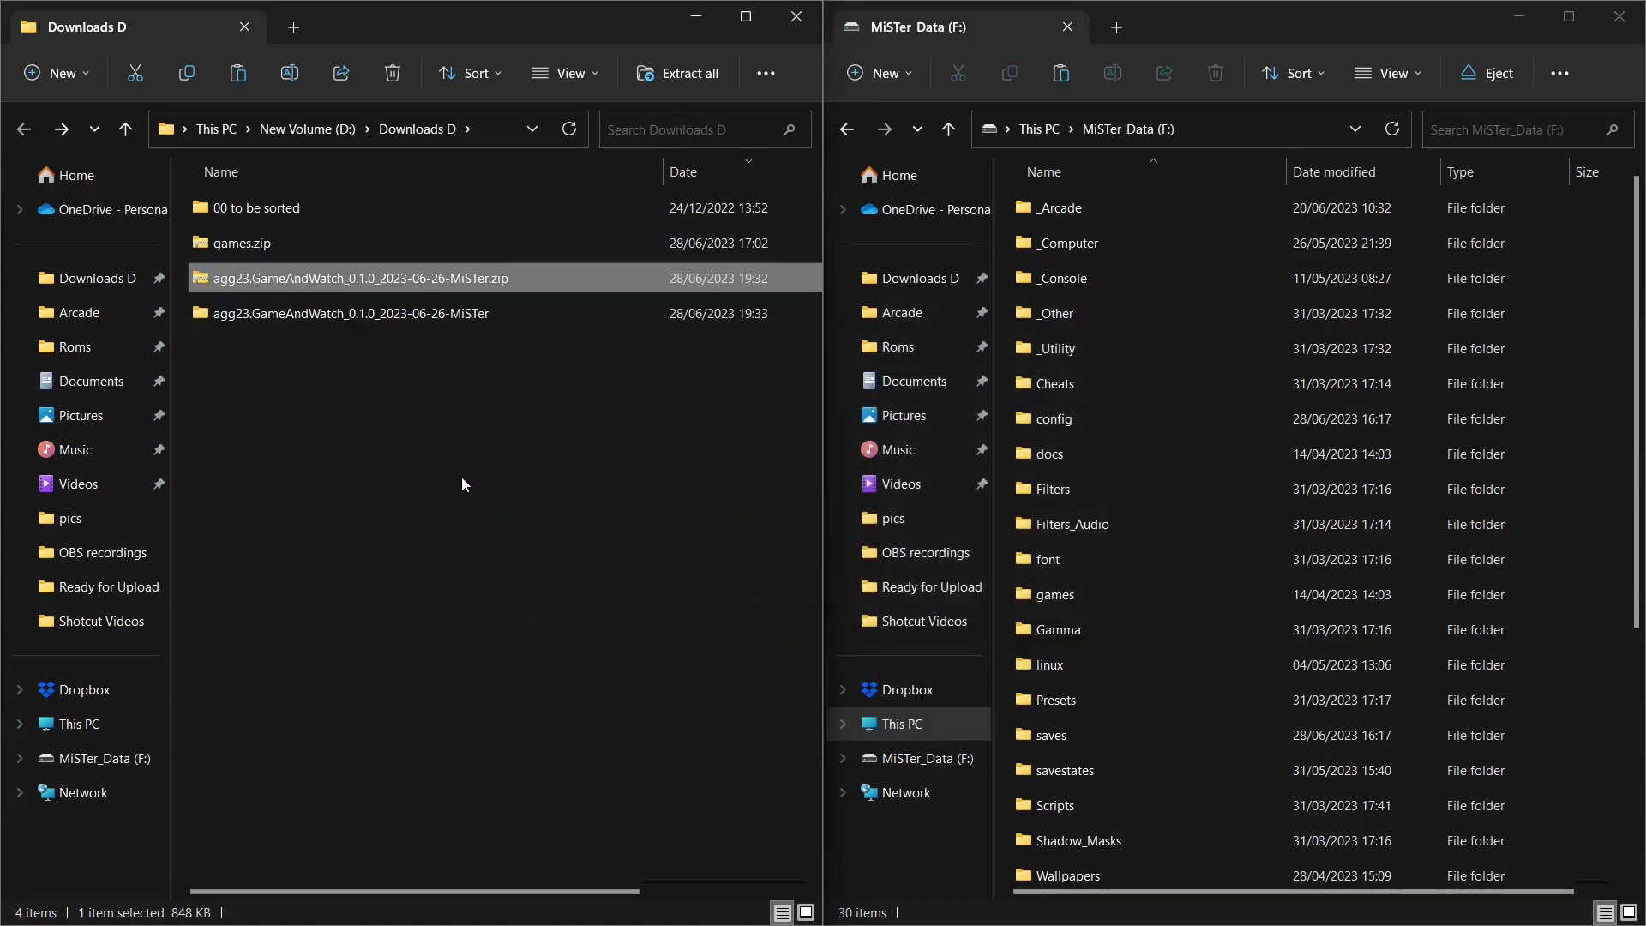
click(462, 335)
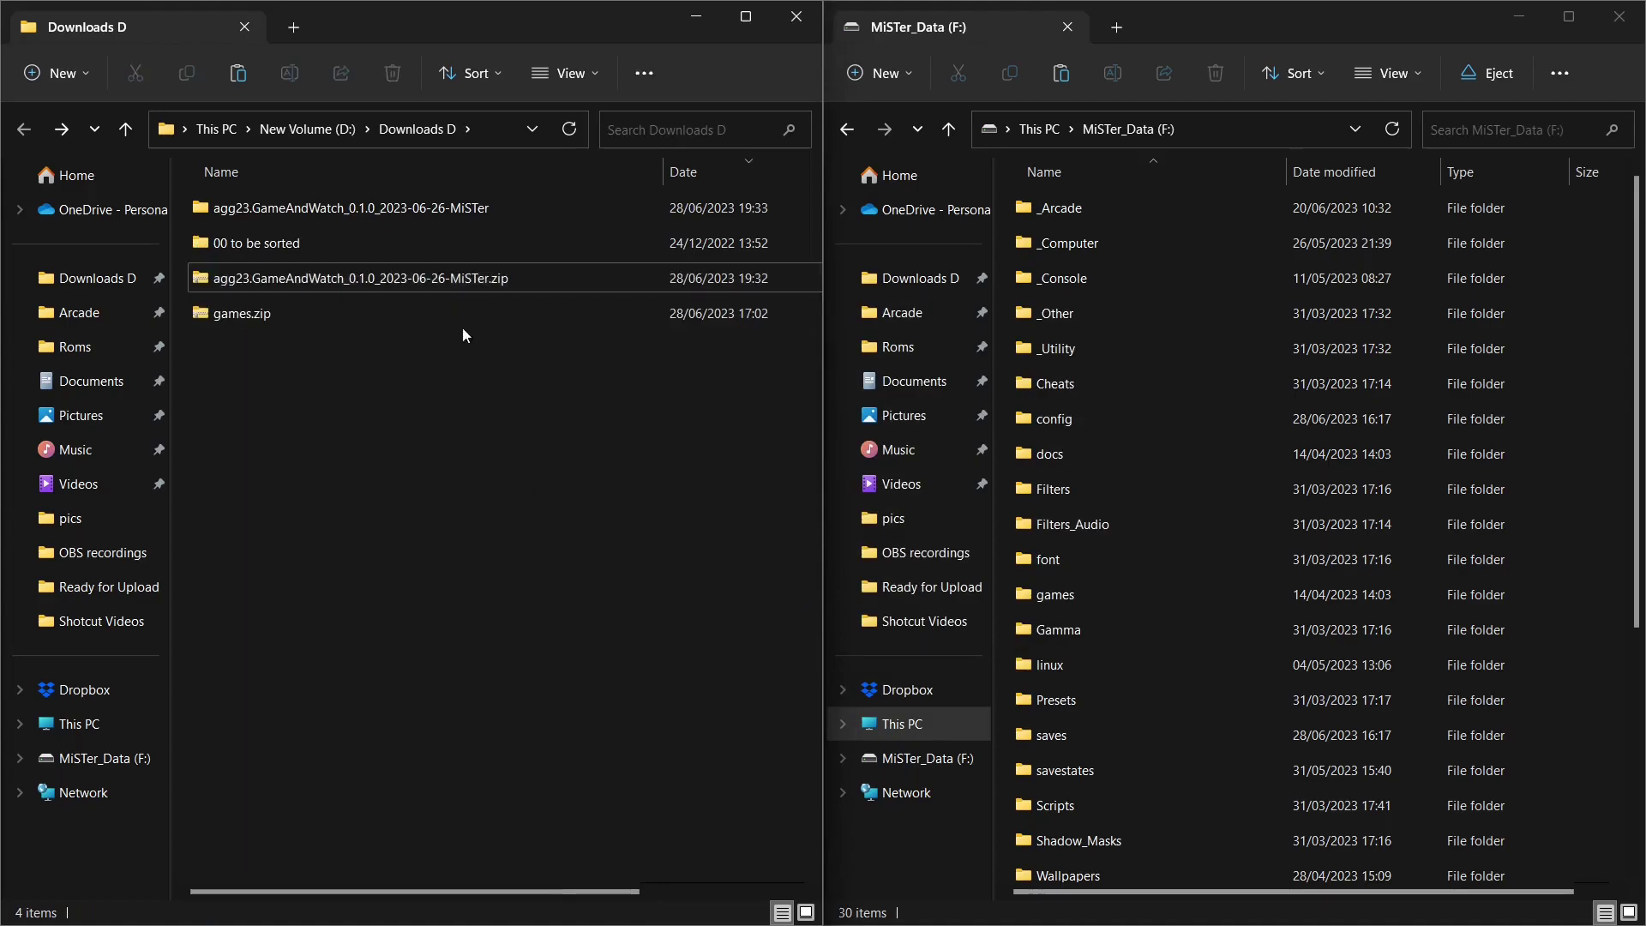
- Delete the agg23.GameAndWatch MiSTer zip from Downloads D and open the extracted MiSTer folder
click(458, 280)
key(Delete)
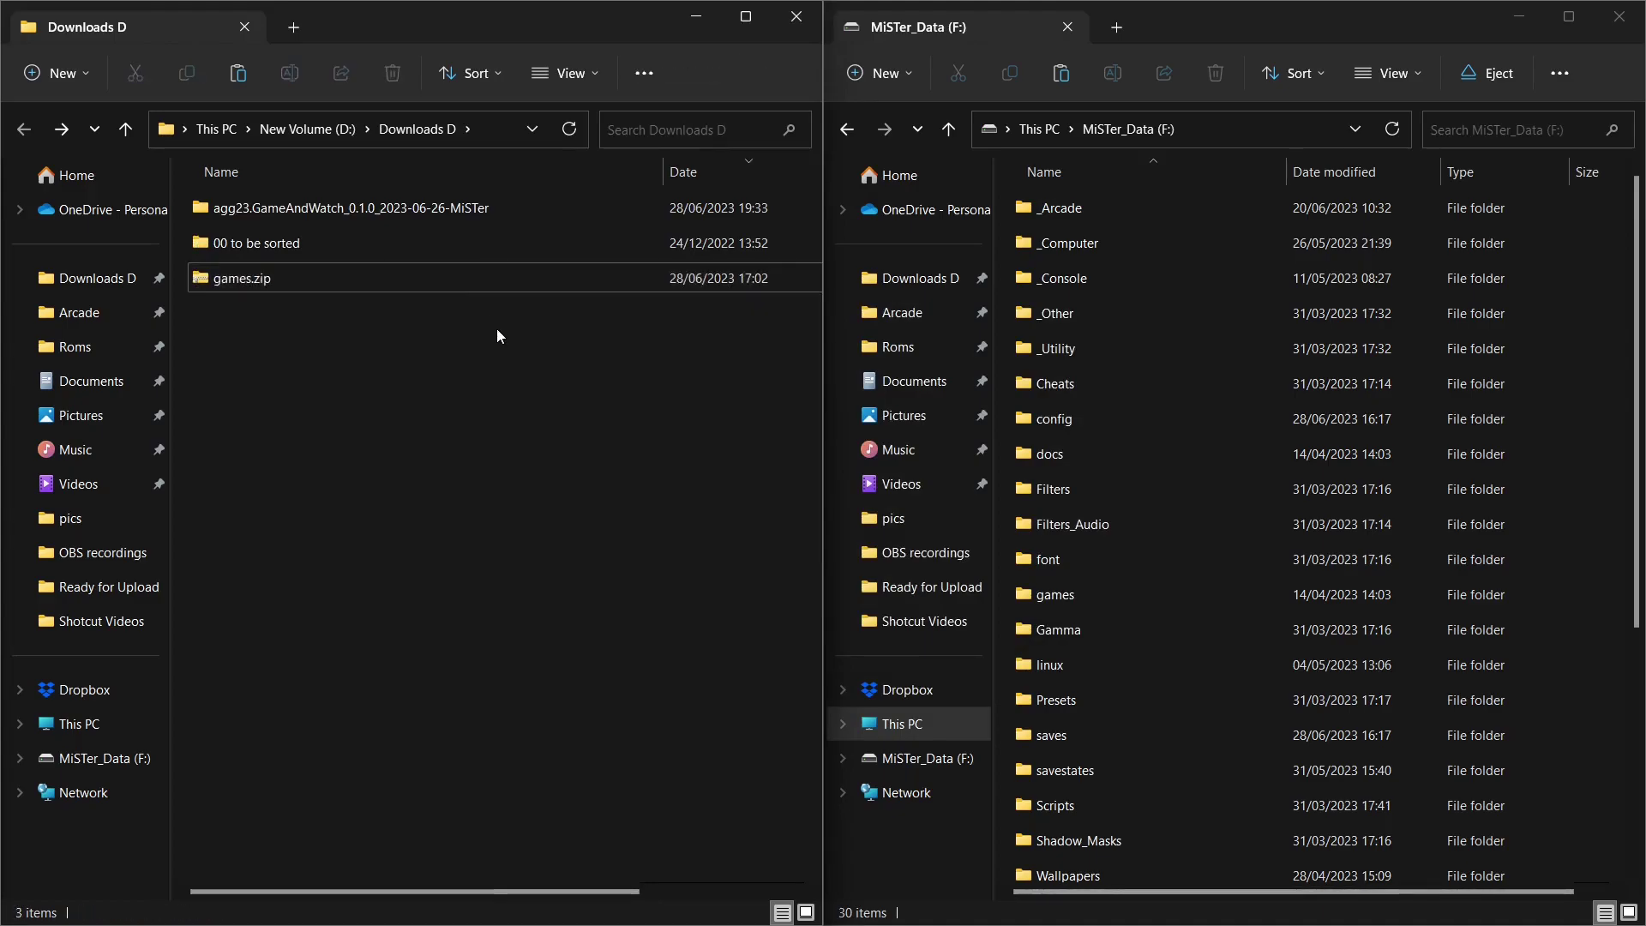
double_click(420, 210)
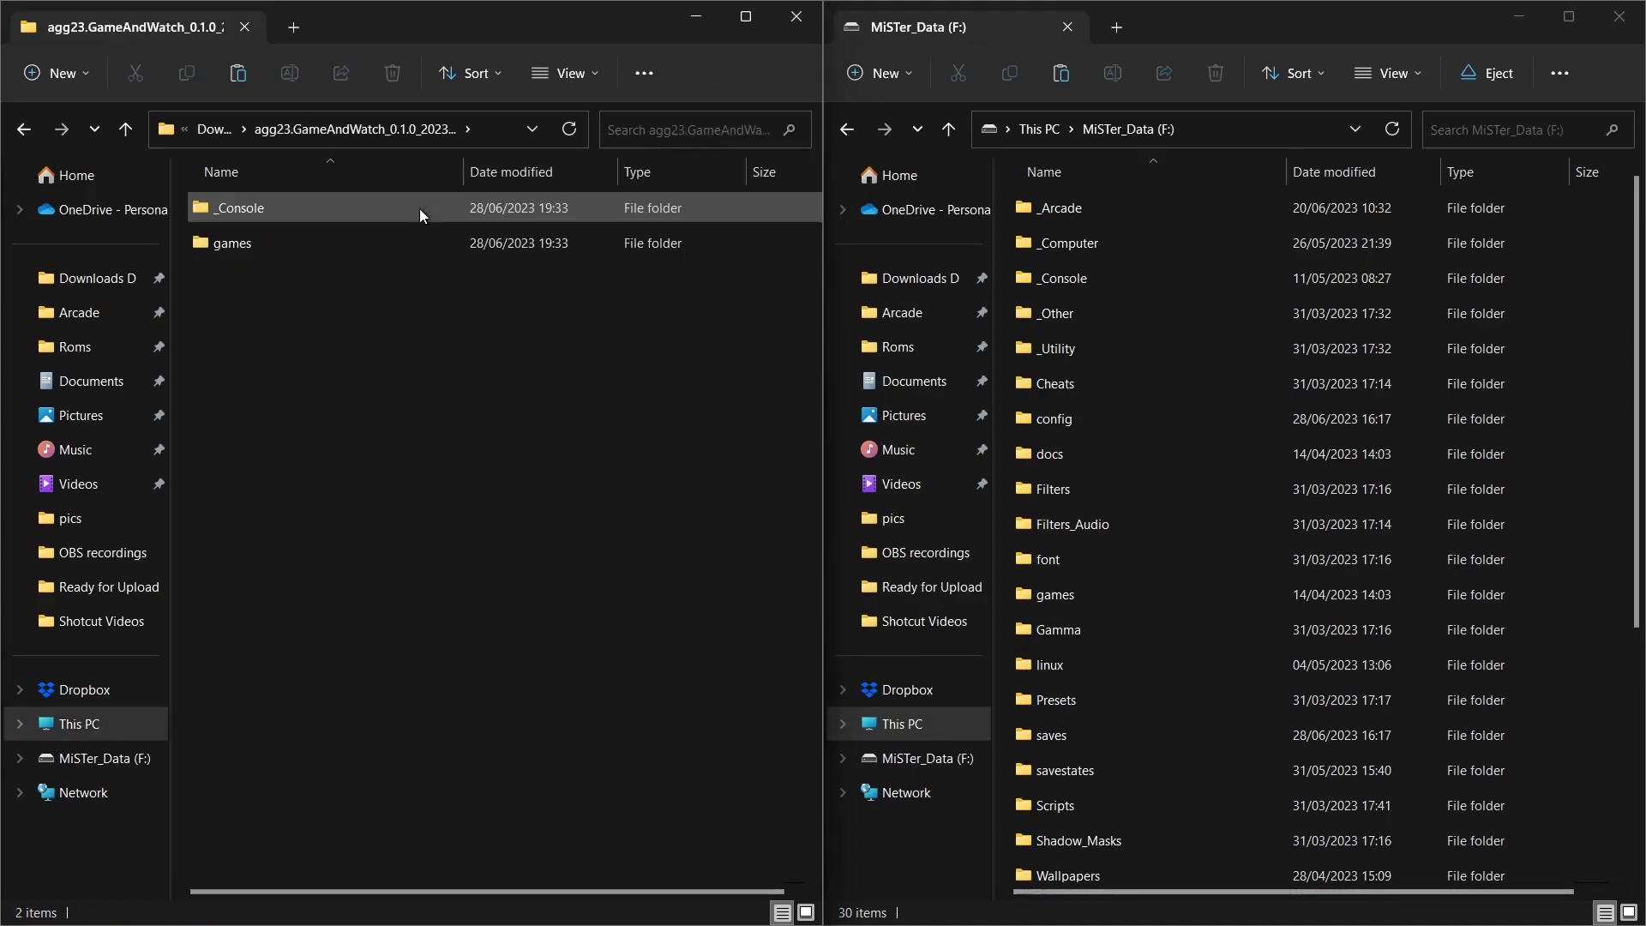